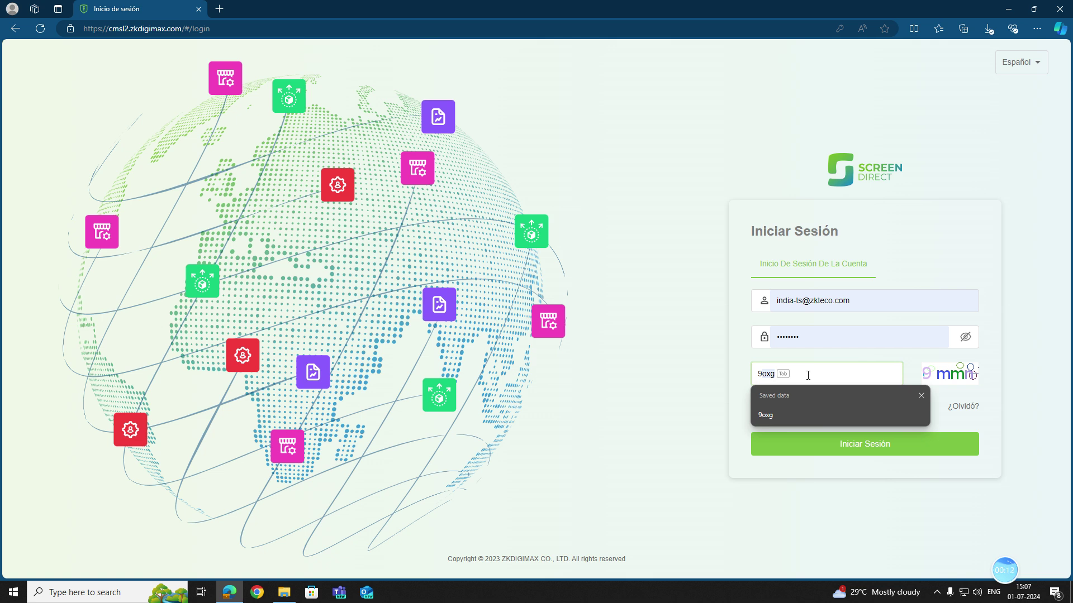
Enter the captcha code and sign in to reach the Resumen dashboard.
text(mmn)
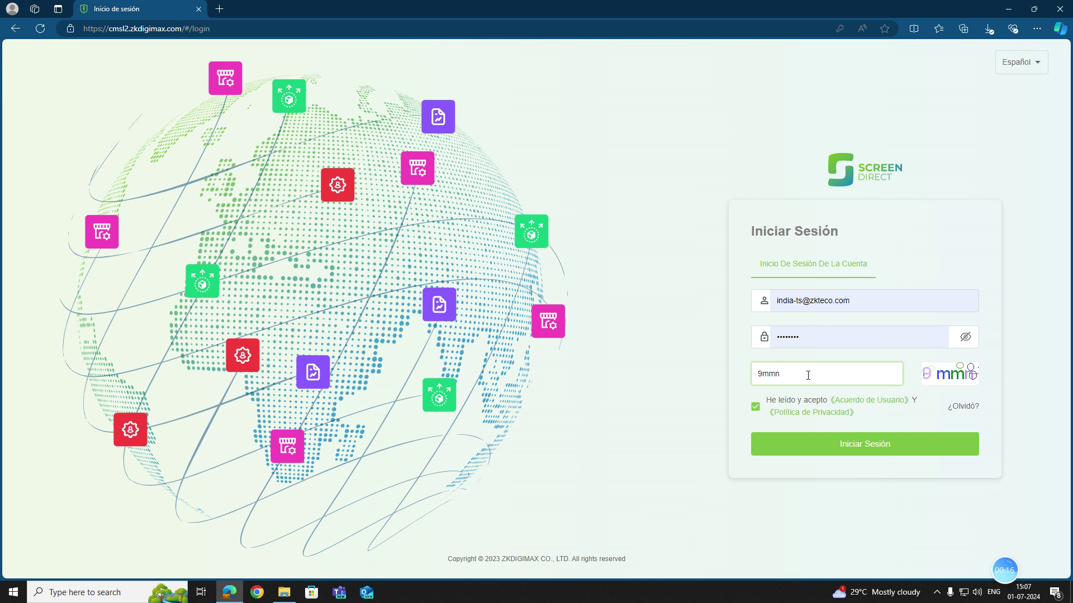
click(820, 440)
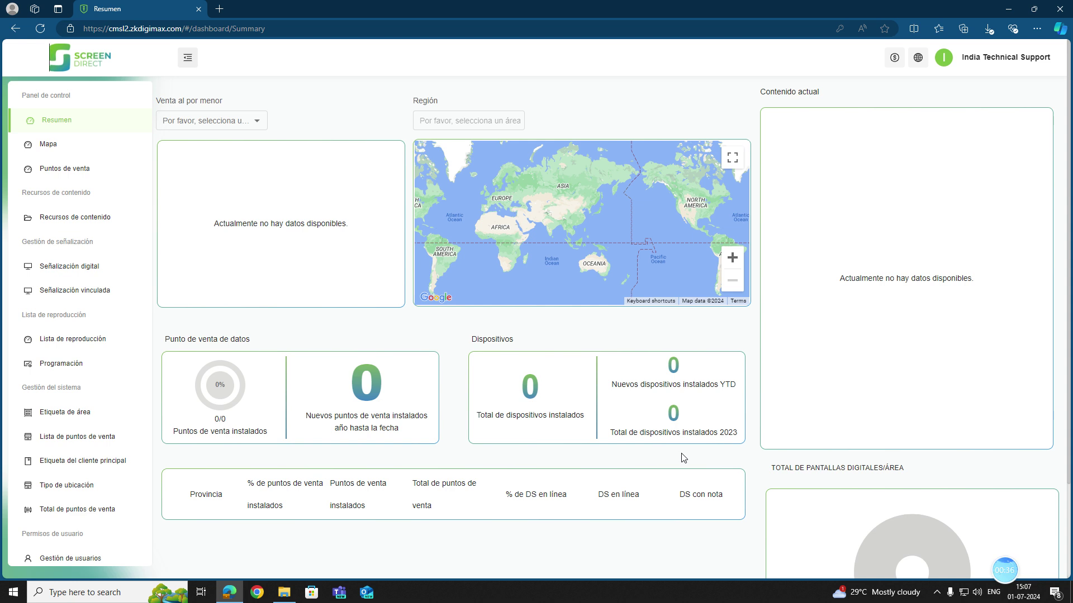
Go to Gestión de roles under Permisos de usuario in the sidebar.
scroll(75, 402, down, 4)
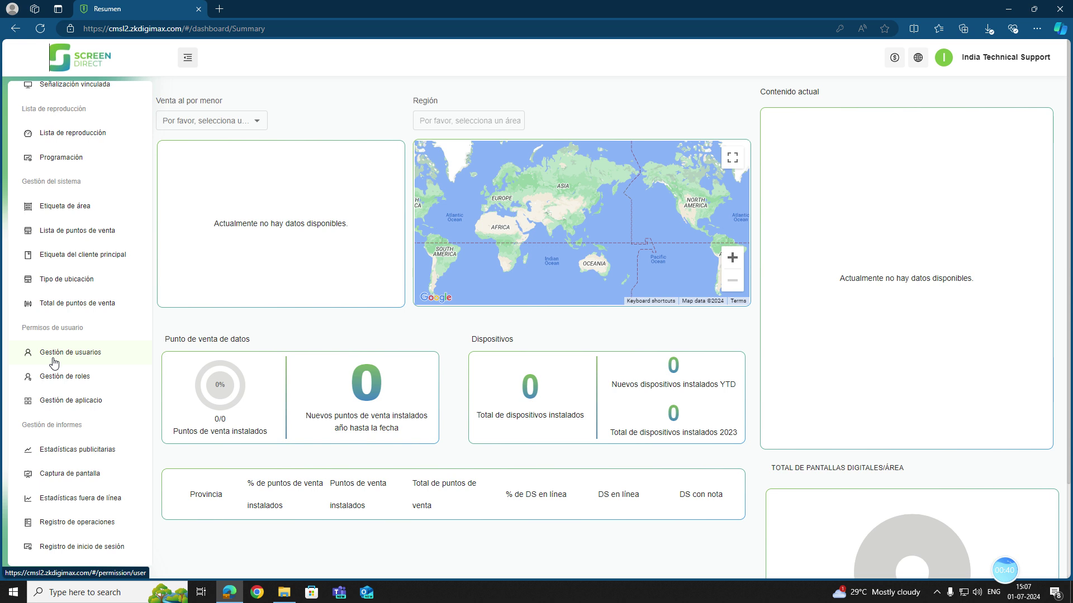
click(100, 377)
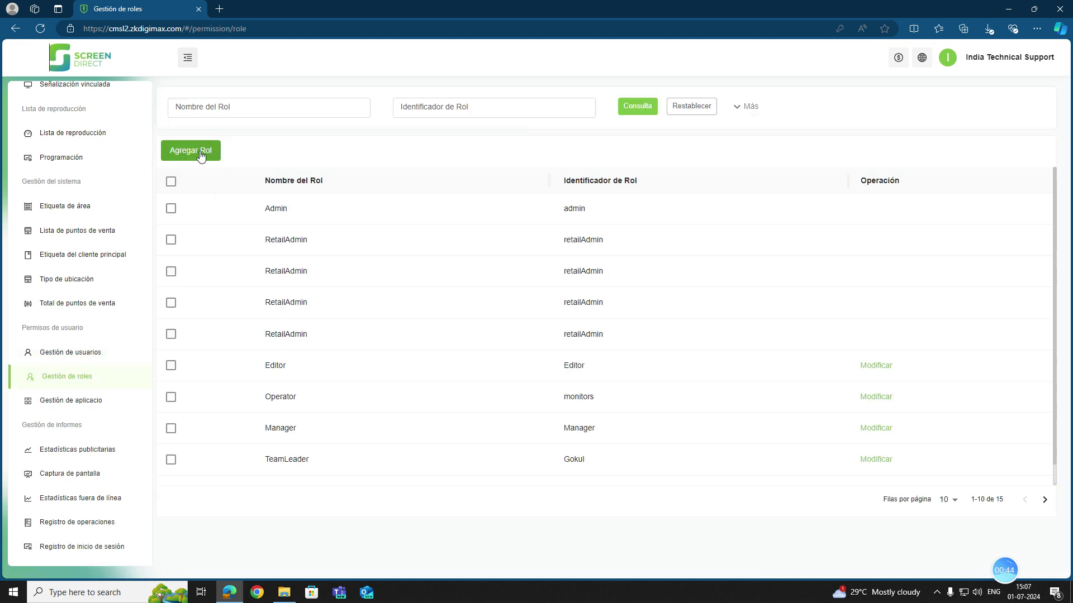
click(201, 156)
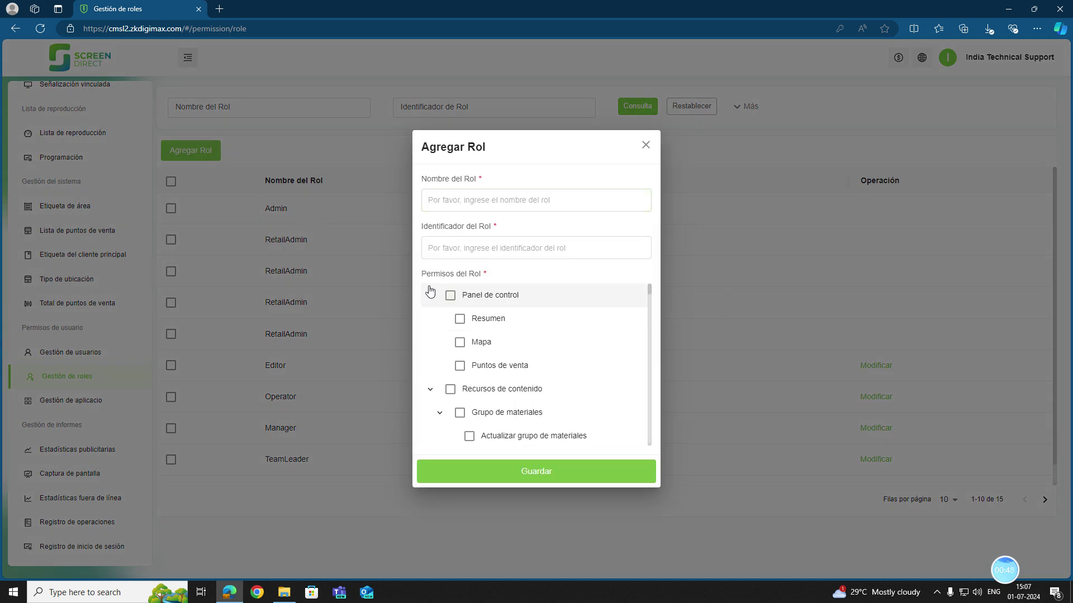
click(450, 199)
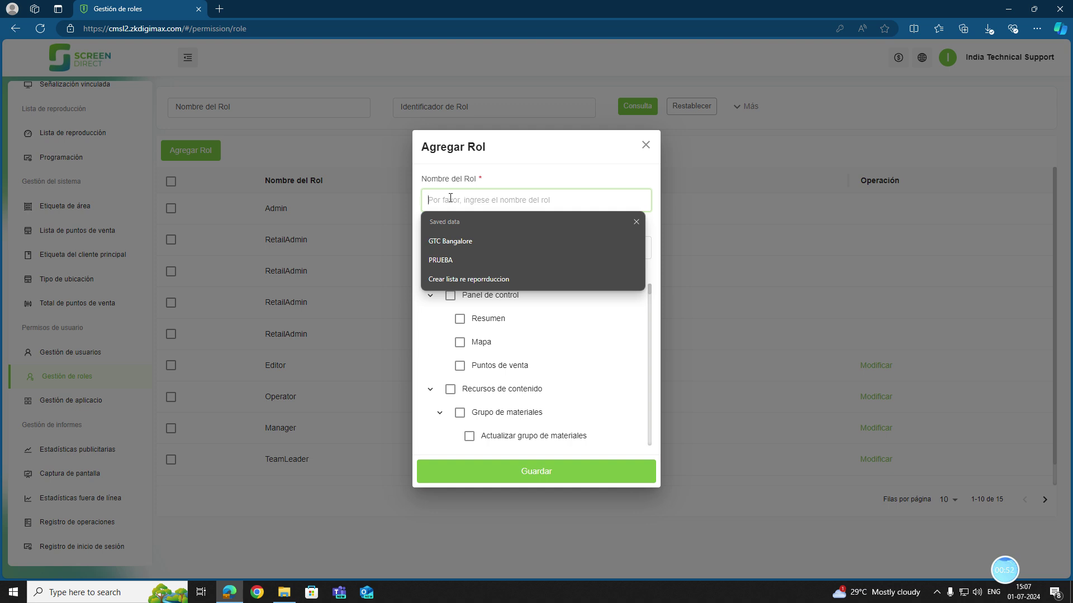
click(452, 277)
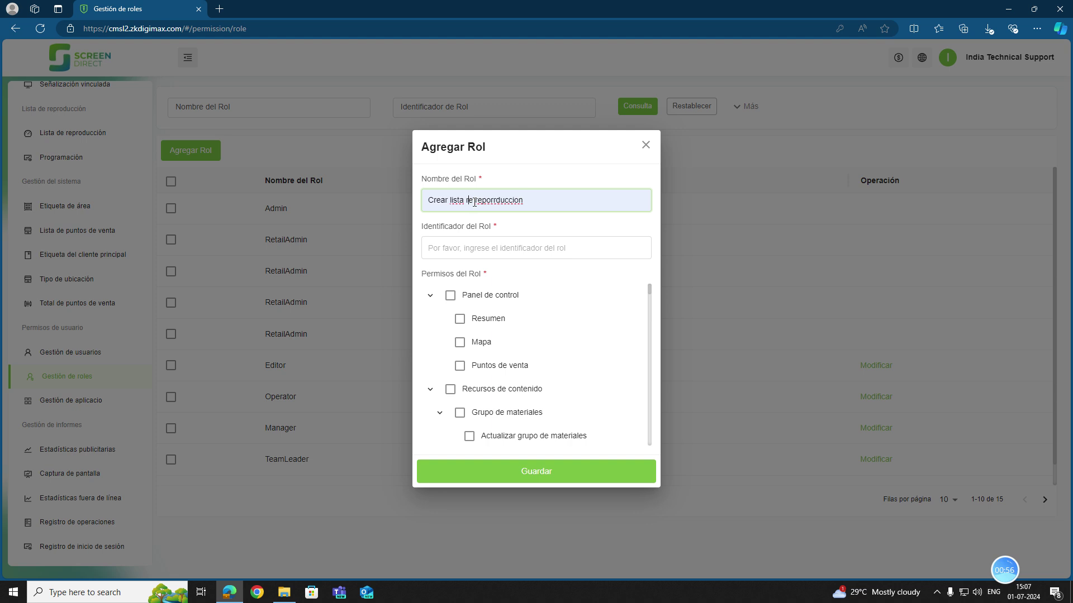
key(BackSpace)
key(BackSpace)
text(de)
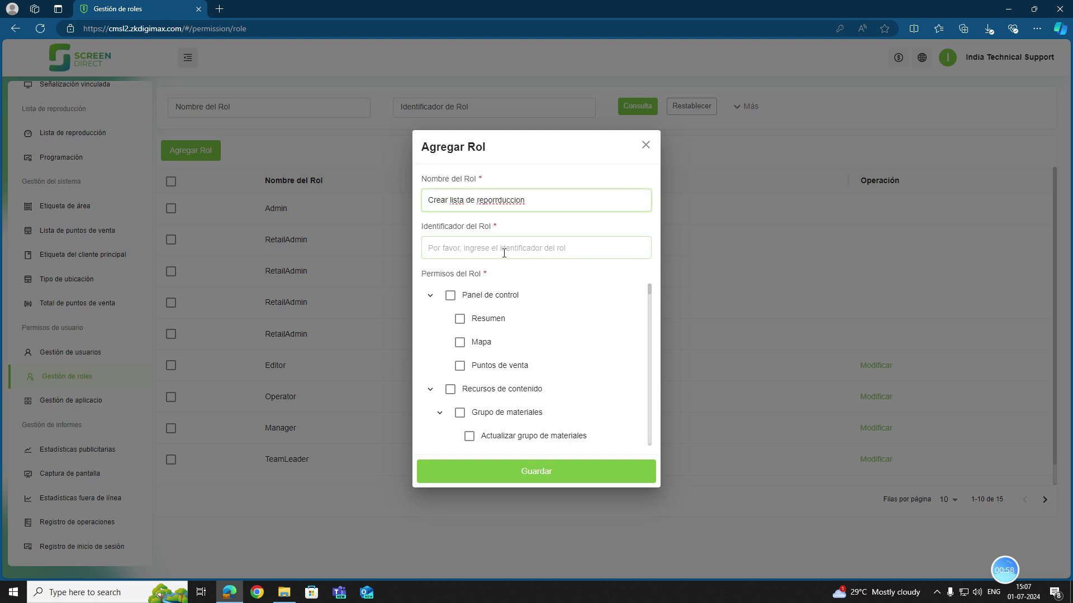
click(503, 253)
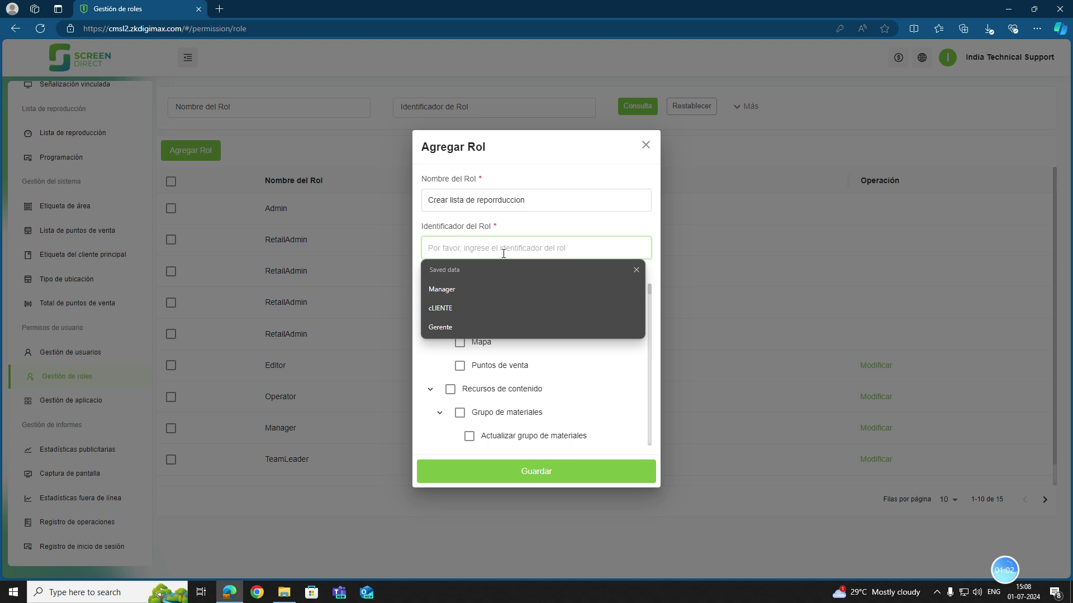
text(G)
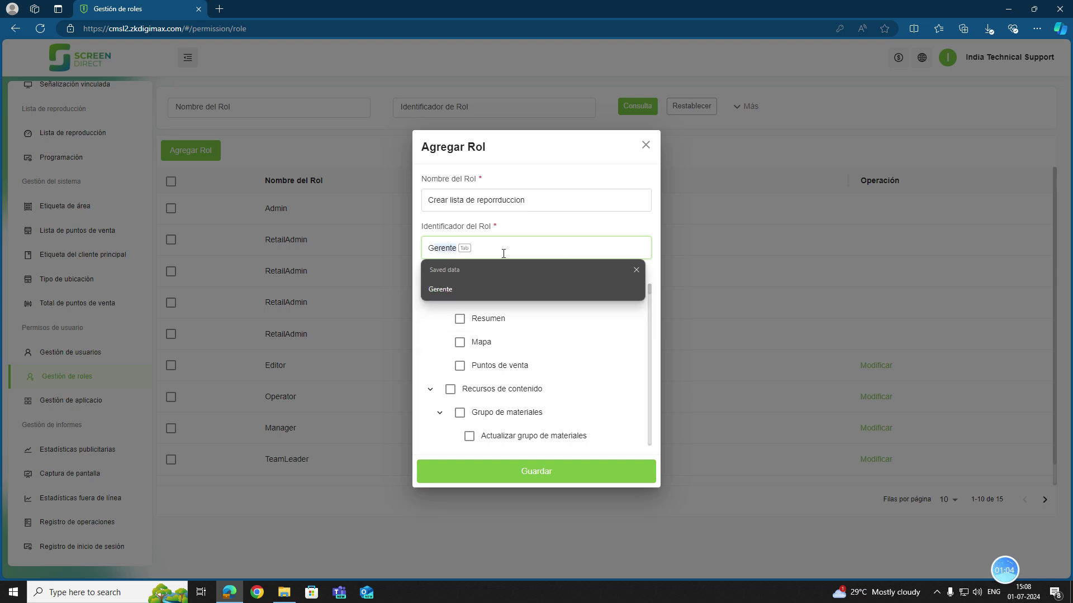
click(664, 231)
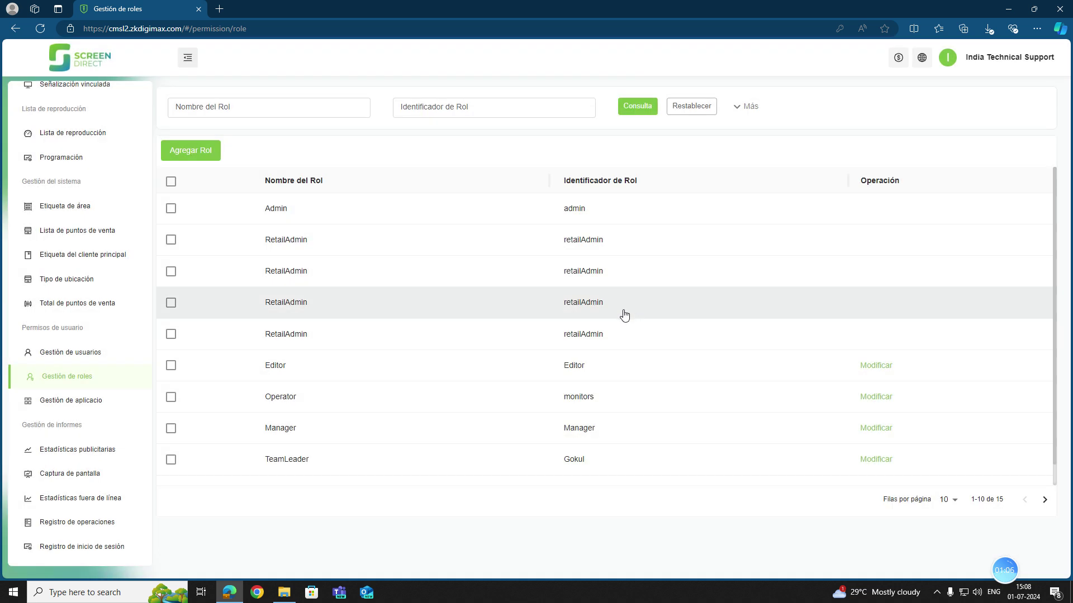
Start a new role with name and identifier Gerente.
click(198, 152)
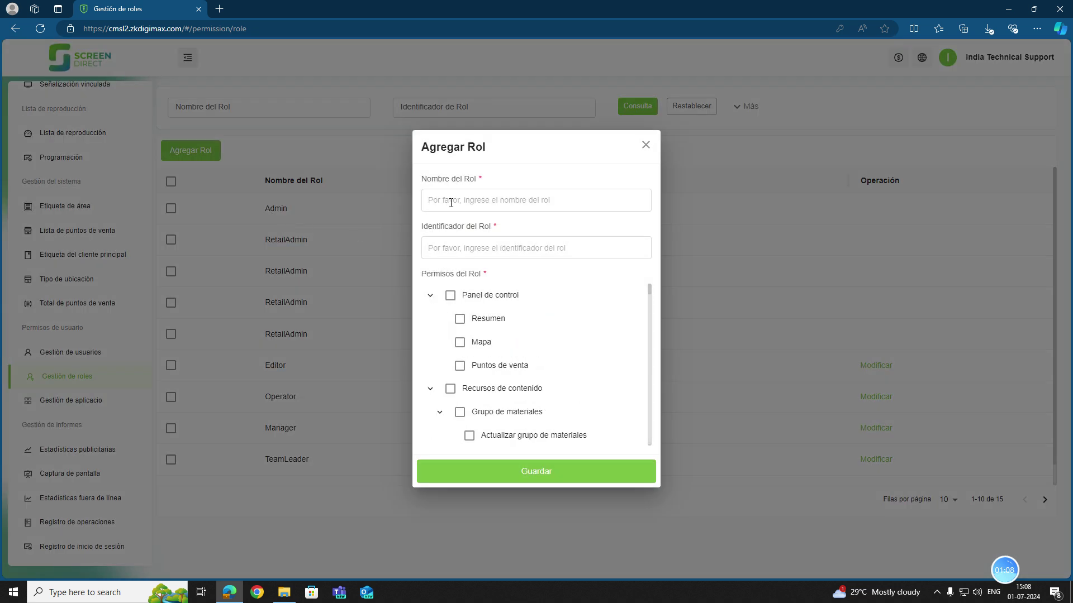
click(465, 200)
click(469, 279)
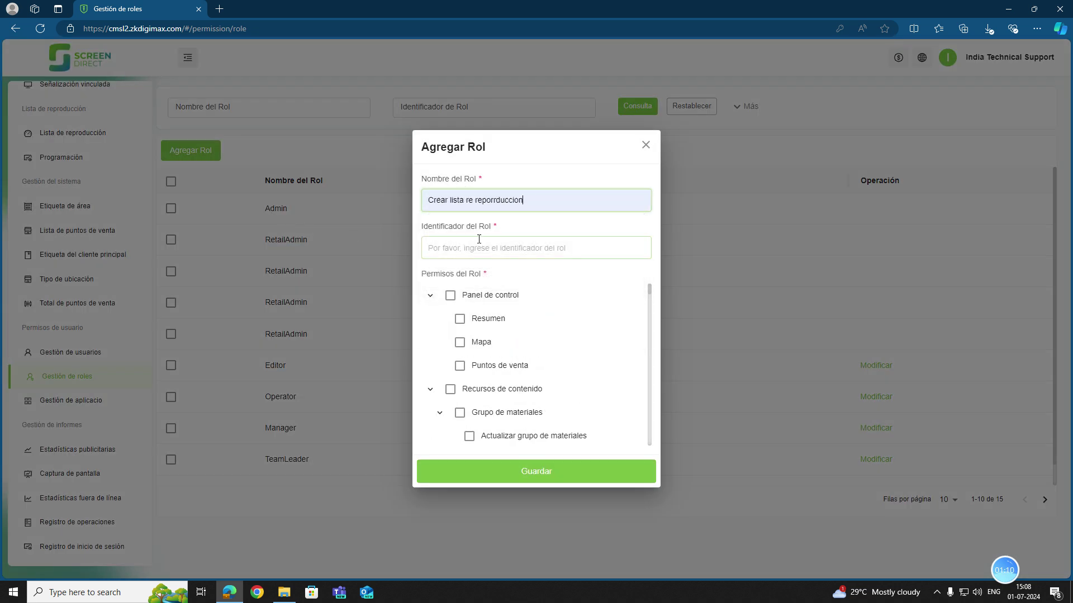
click(478, 246)
click(462, 327)
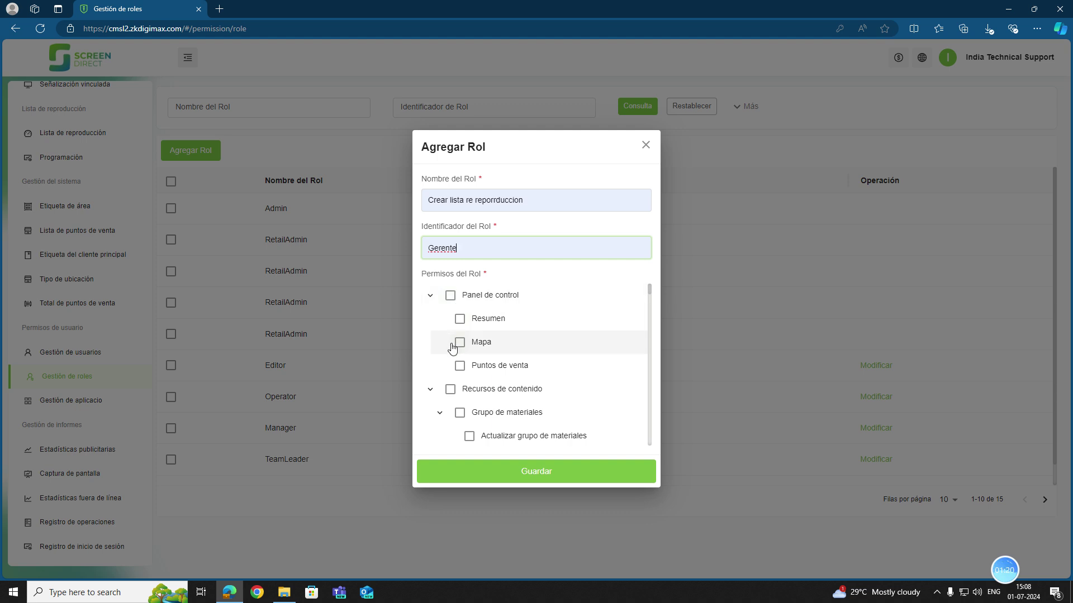
Grant the role all Recursos de contenido and Lista de reproducción permissions.
scroll(453, 304, down, 1)
scroll(454, 309, down, 3)
scroll(450, 307, up, 4)
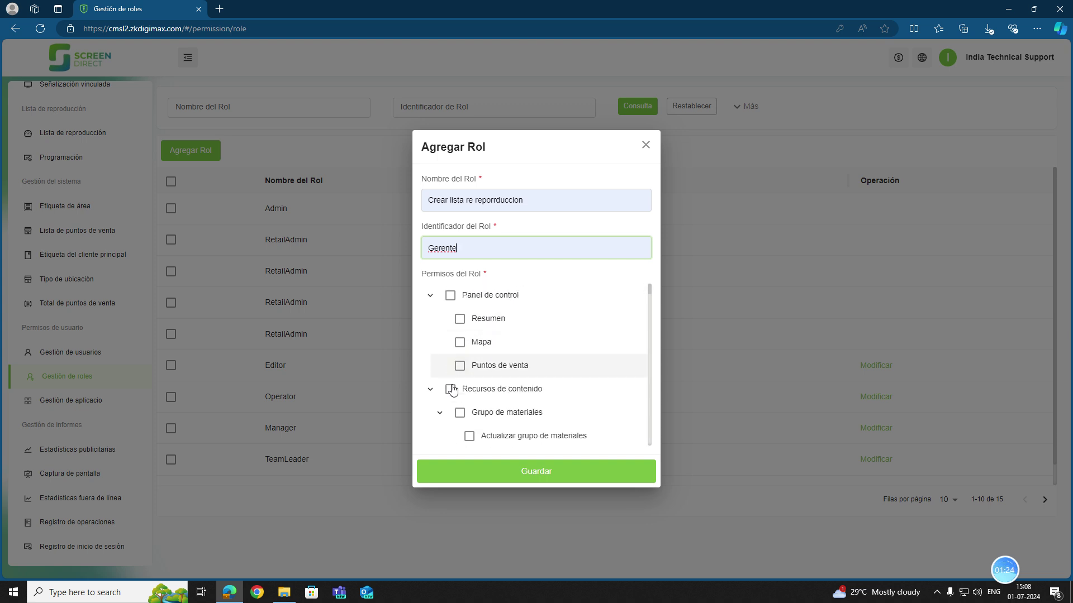
click(451, 390)
scroll(492, 363, down, 4)
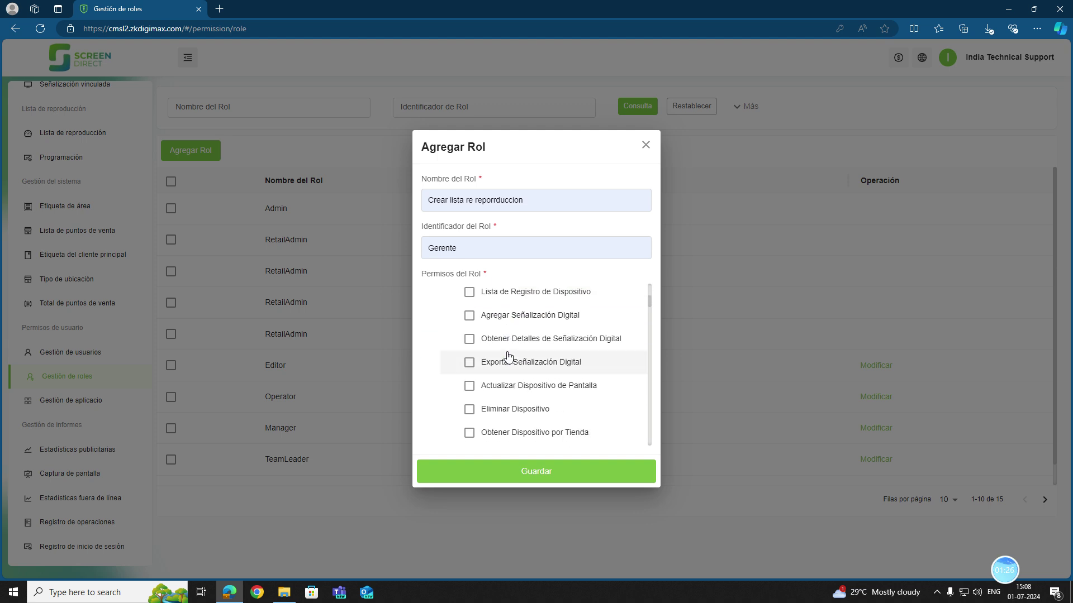
scroll(508, 356, up, 4)
scroll(476, 378, down, 7)
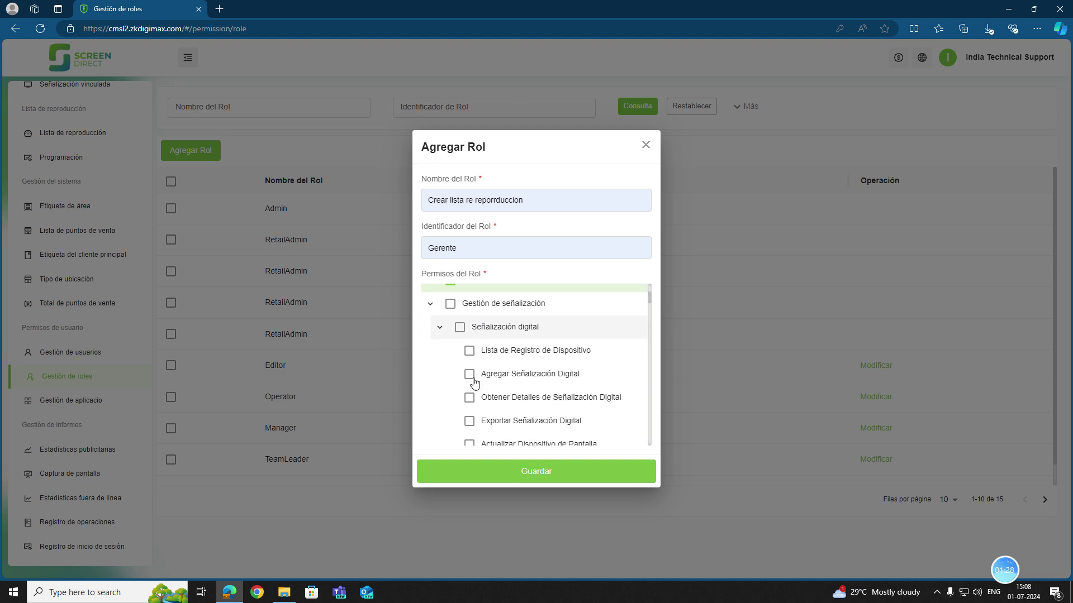
scroll(470, 380, down, 5)
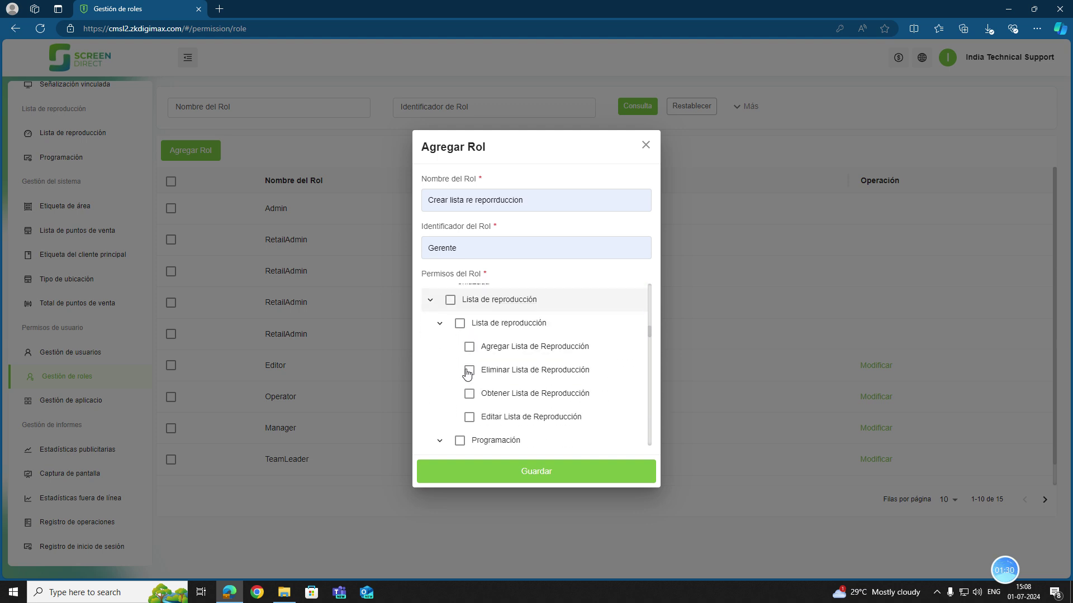
scroll(454, 324, up, 1)
click(450, 324)
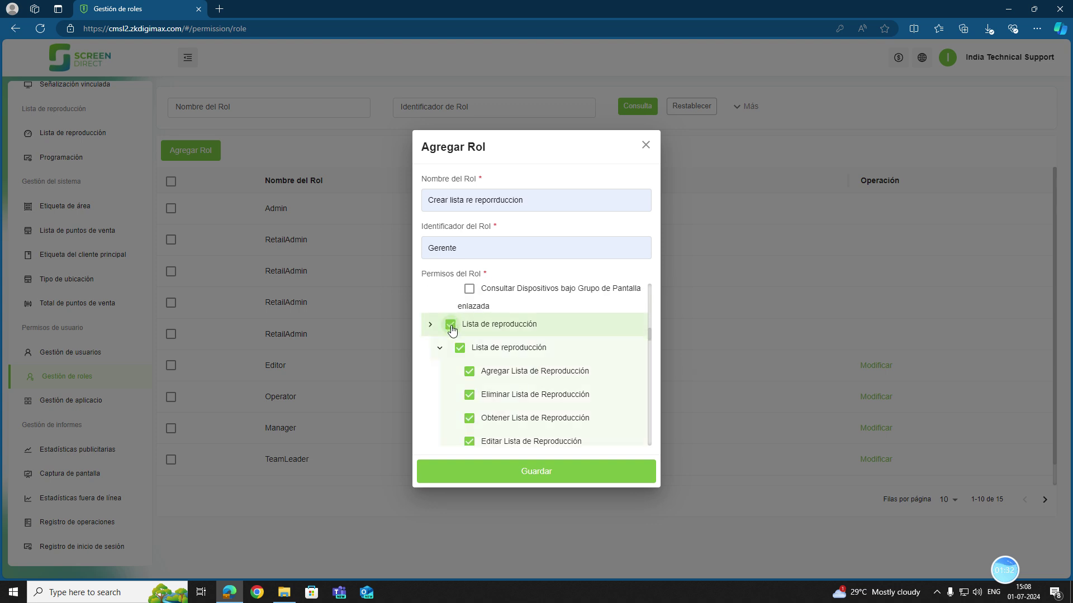
Review the content-resource permissions and save the role, which is rejected as a duplicate.
scroll(454, 347, up, 3)
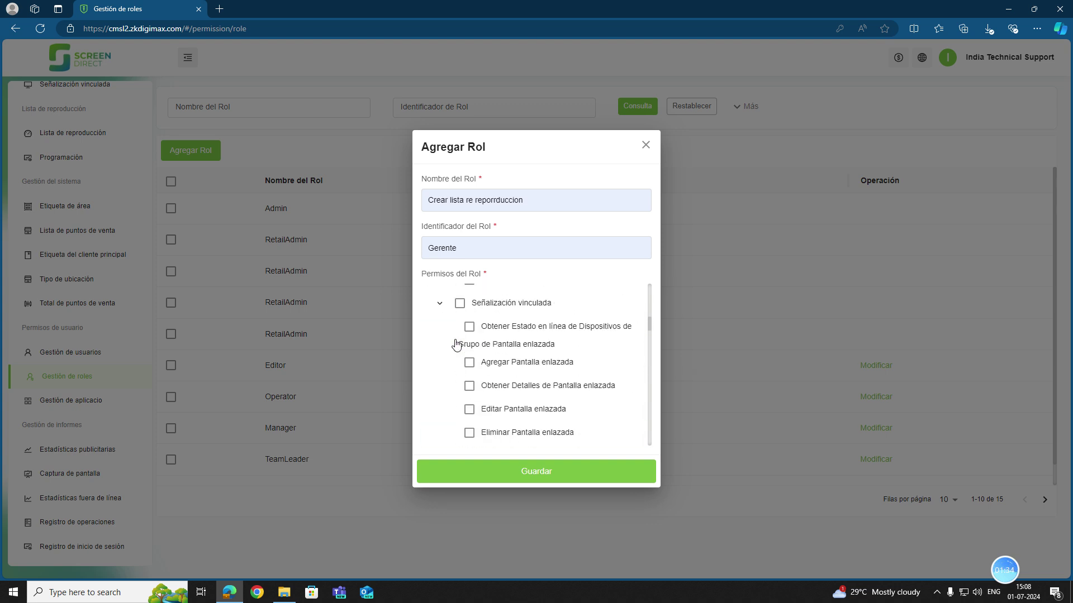
scroll(512, 369, up, 6)
click(493, 392)
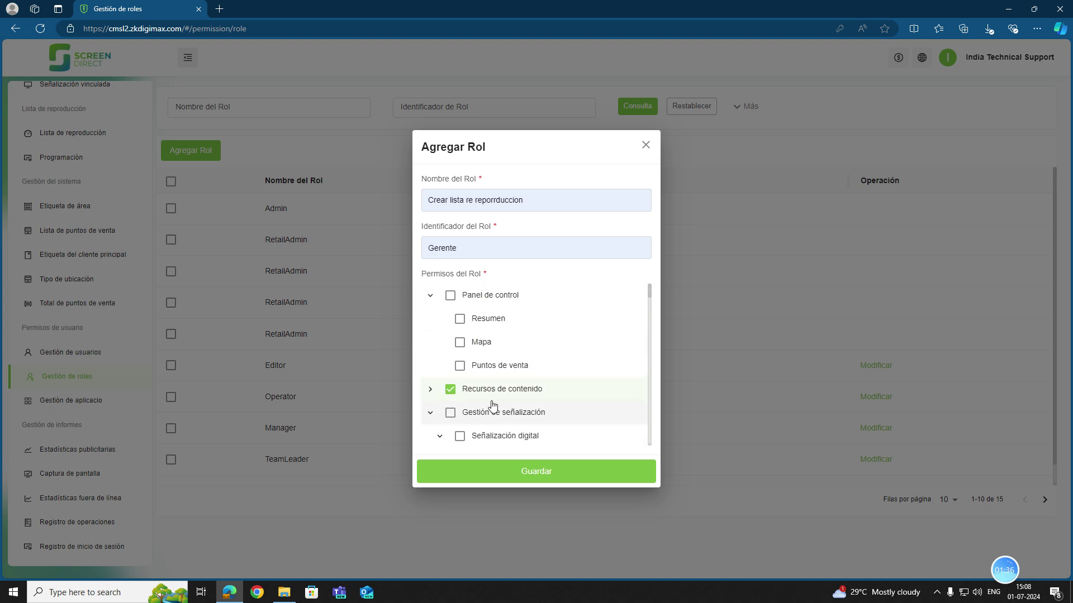
scroll(431, 386, down, 1)
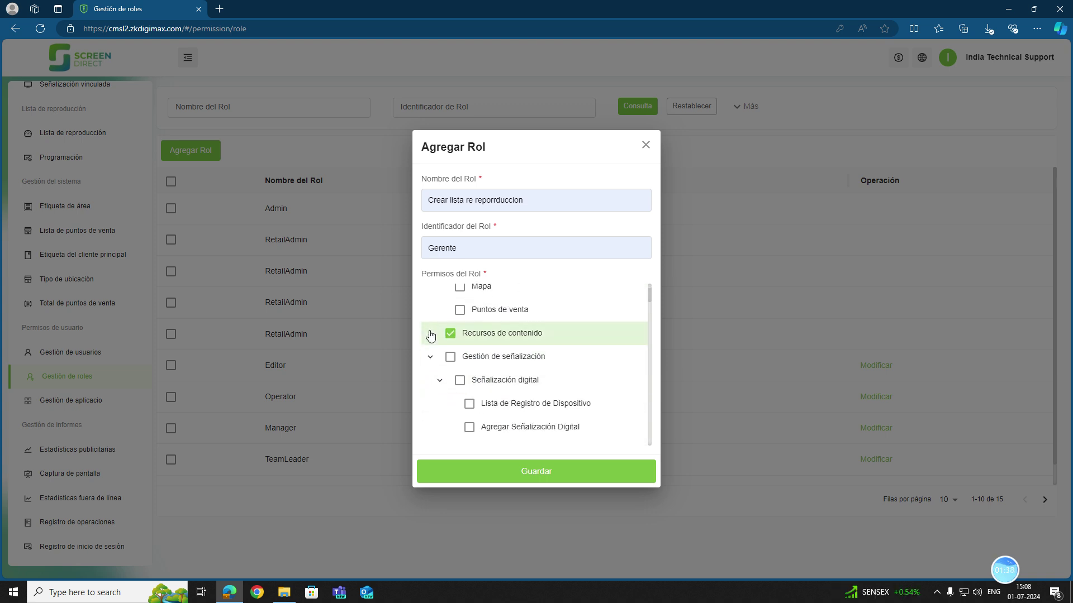
click(430, 334)
scroll(592, 391, down, 5)
click(561, 473)
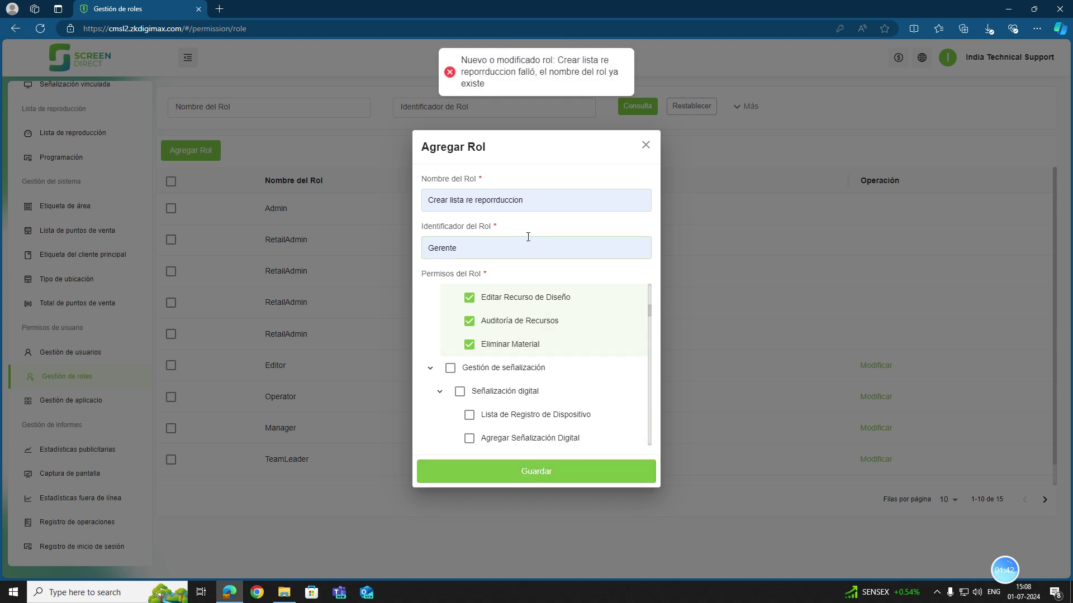
Correct the role name to 'Crear lista de reporrduccio', change the identifier to Gerente01, and save.
double_click(531, 199)
click(529, 200)
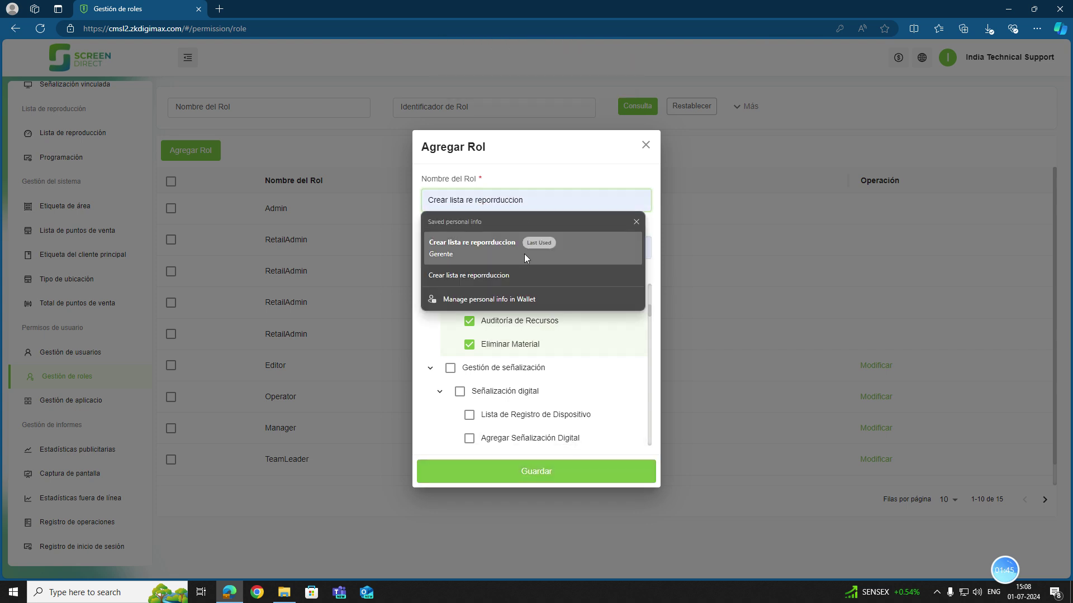
click(530, 471)
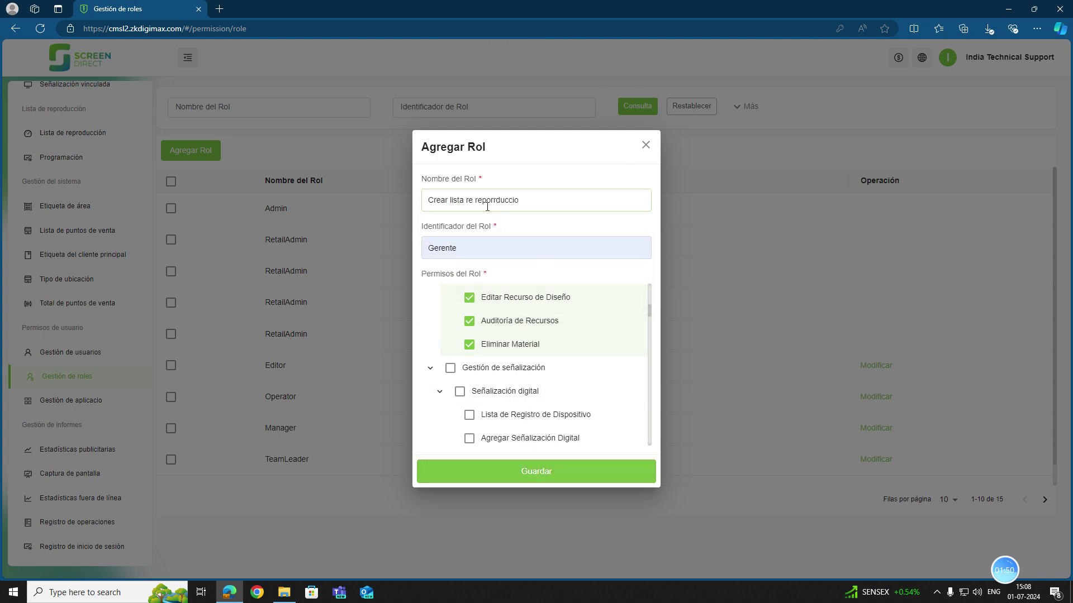
double_click(530, 199)
triple_click(530, 196)
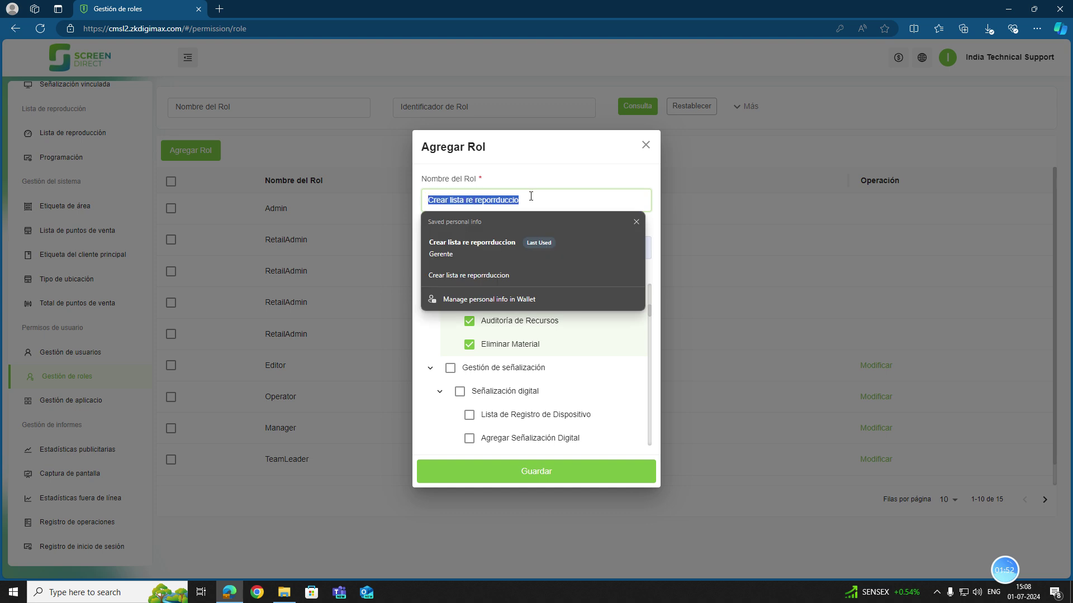
key(End)
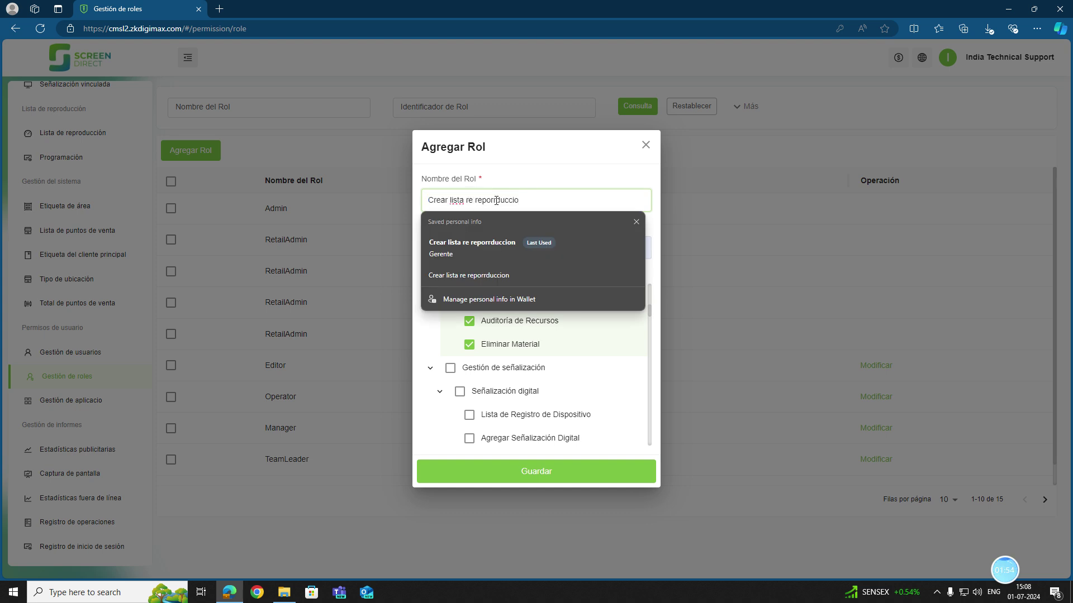
text(d)
click(484, 250)
text(01)
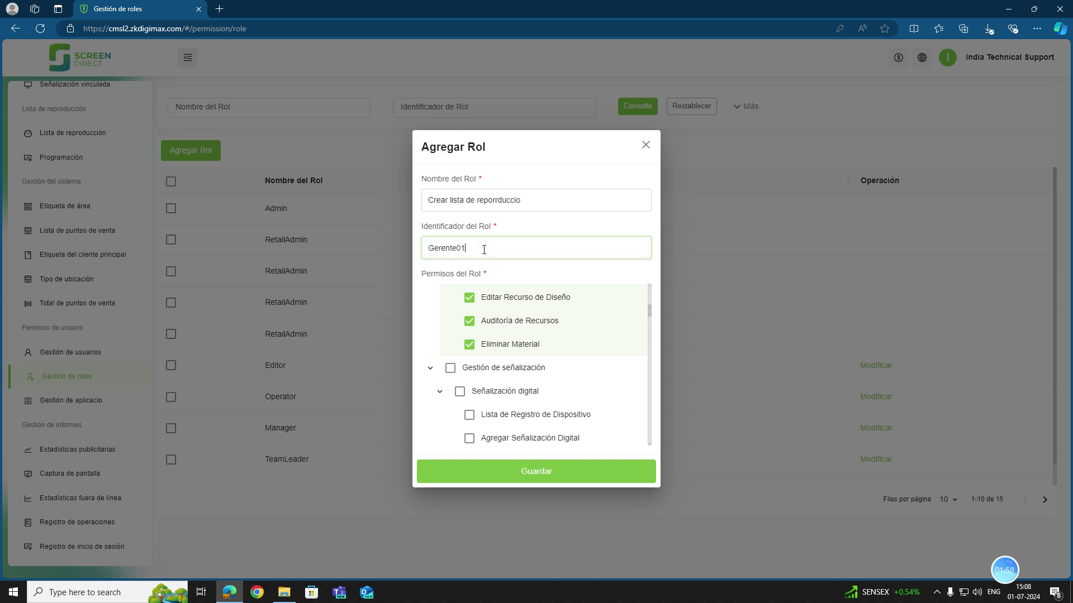
click(508, 469)
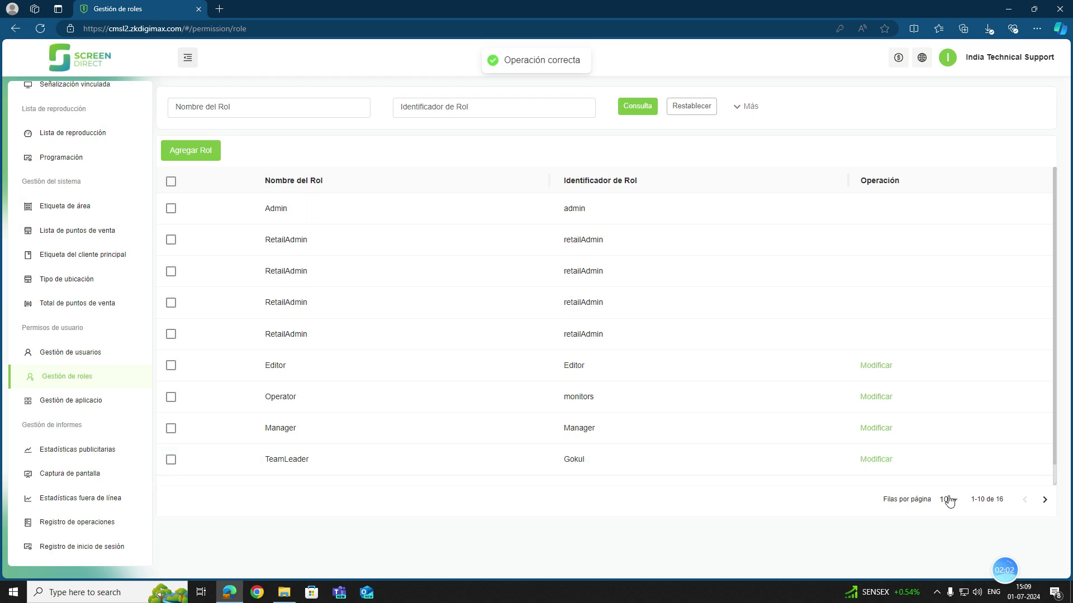
Show 100 roles per page to confirm all 16 roles, then go to Gestión de usuarios.
click(948, 501)
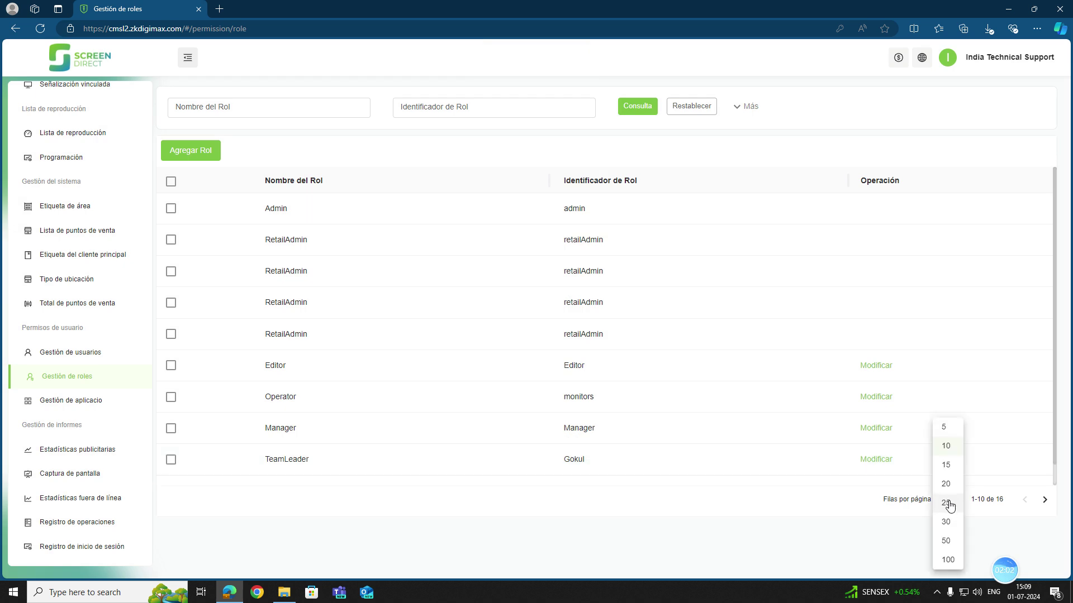
click(949, 558)
scroll(378, 416, down, 4)
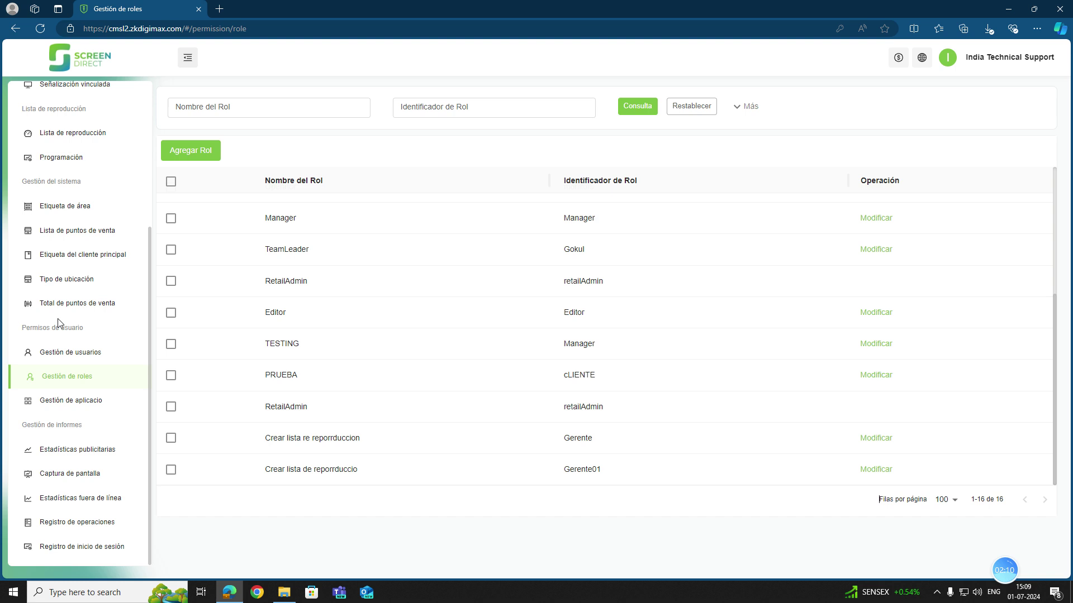
click(67, 354)
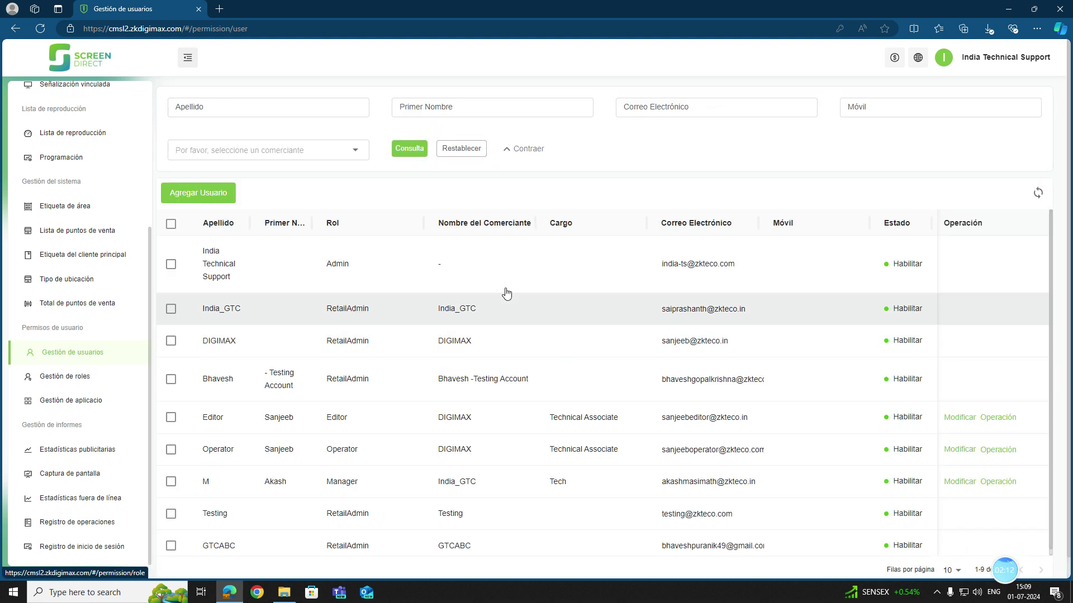
Start a new user, autofill name, e-mail and mobile, and set area code 91.
click(200, 200)
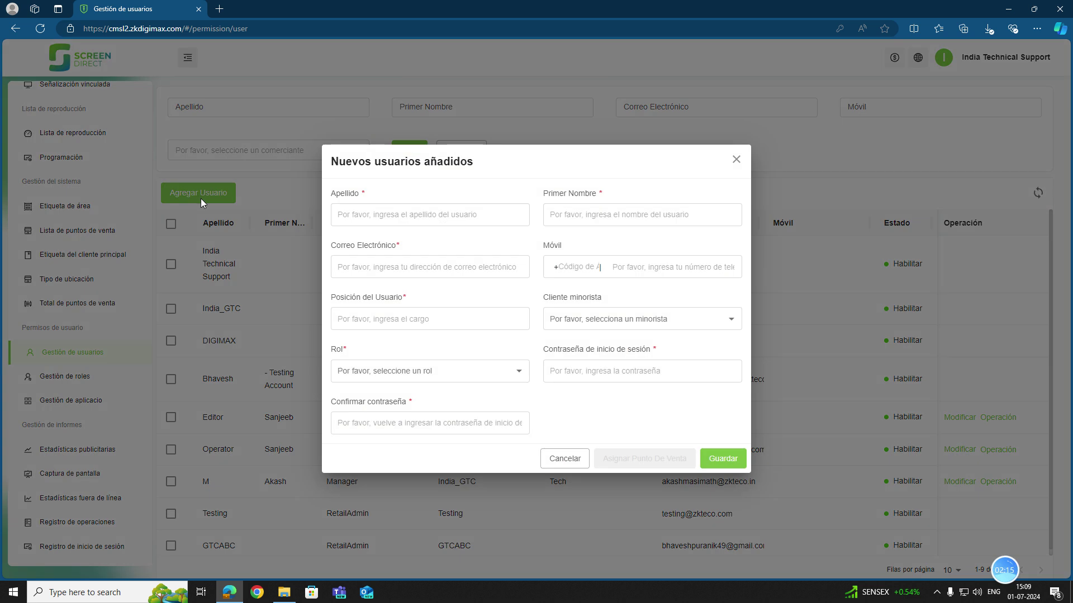
click(356, 219)
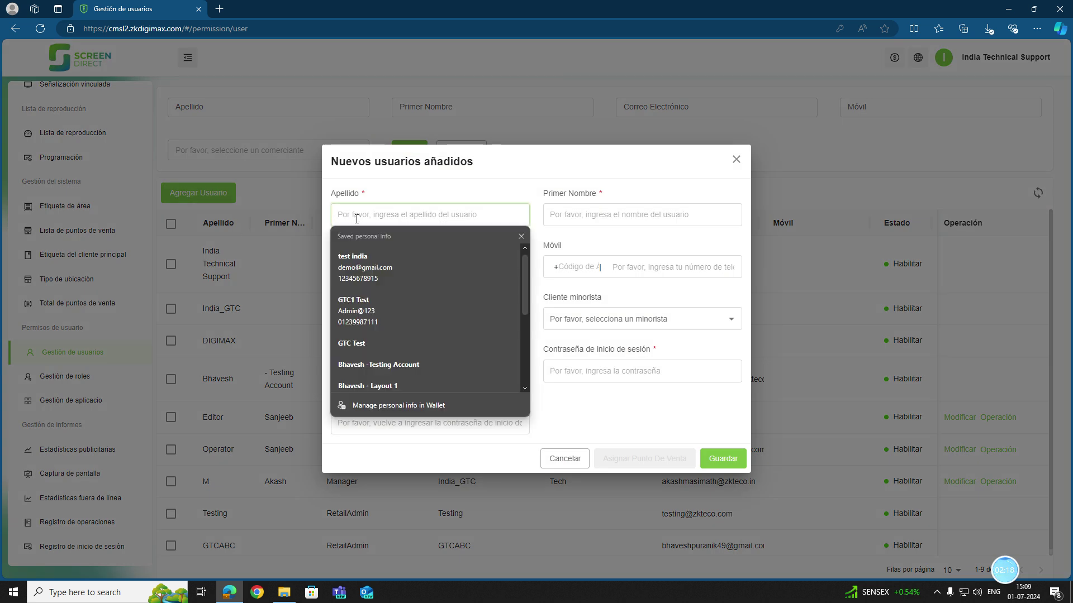
click(388, 268)
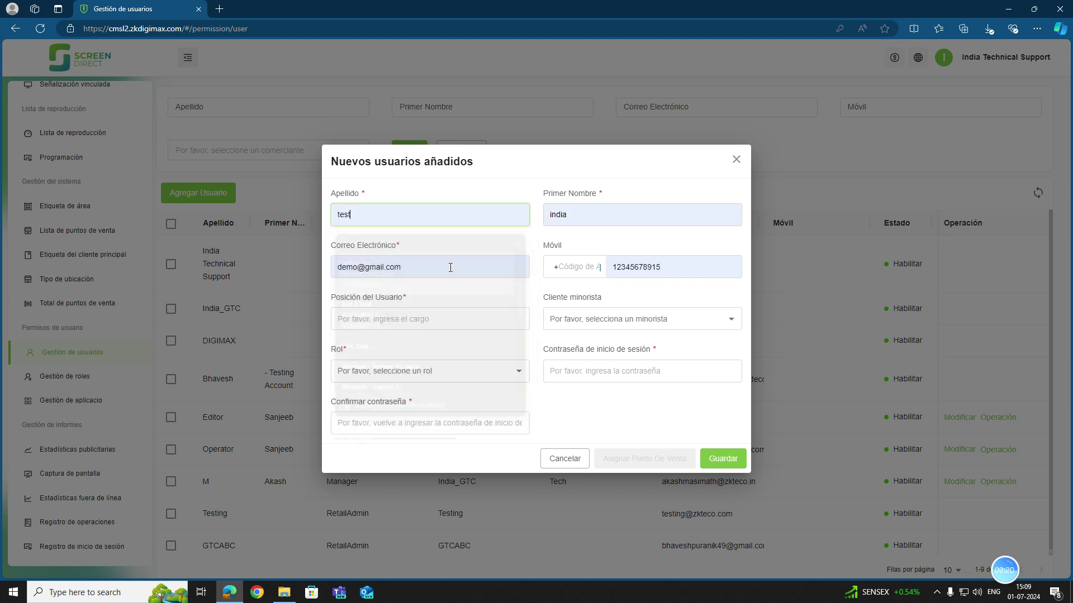
click(581, 268)
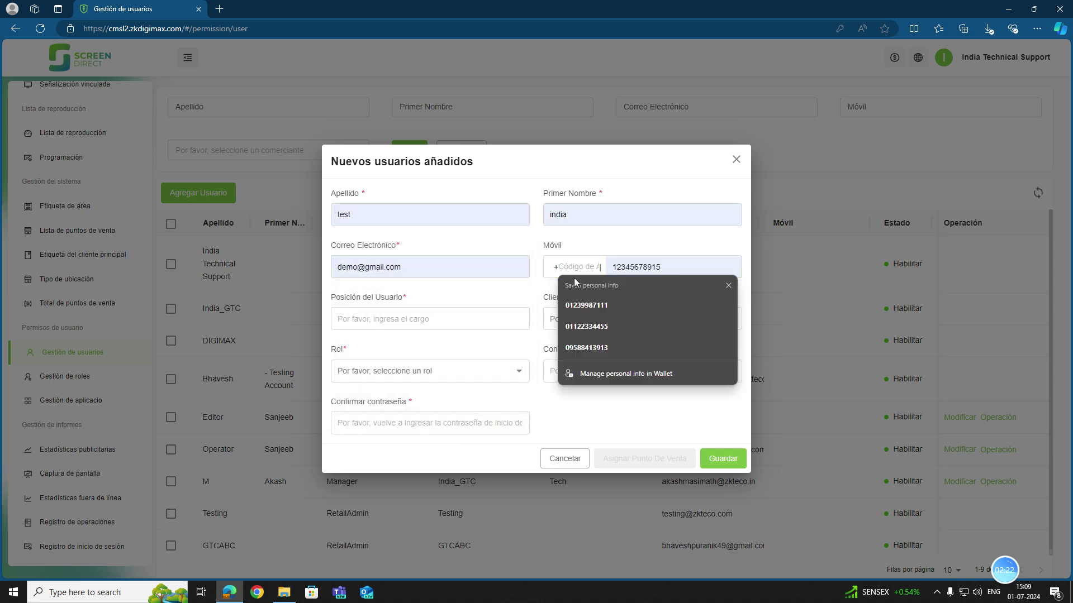
text(91)
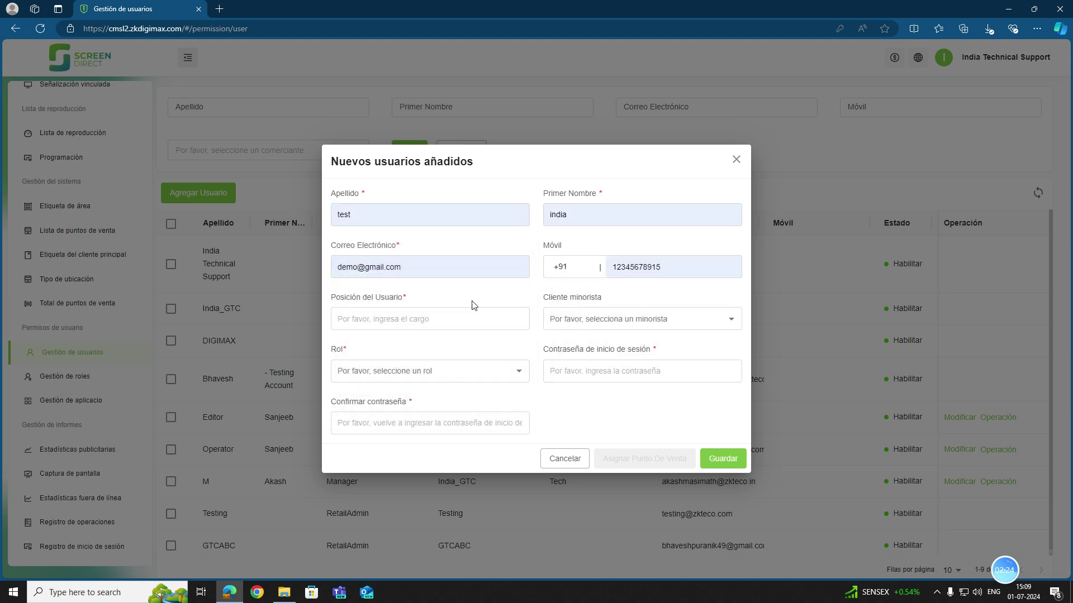
Set position MANAGER, the testing retailer, and the Crear lista de reporrduccio role.
click(393, 317)
click(380, 360)
click(575, 318)
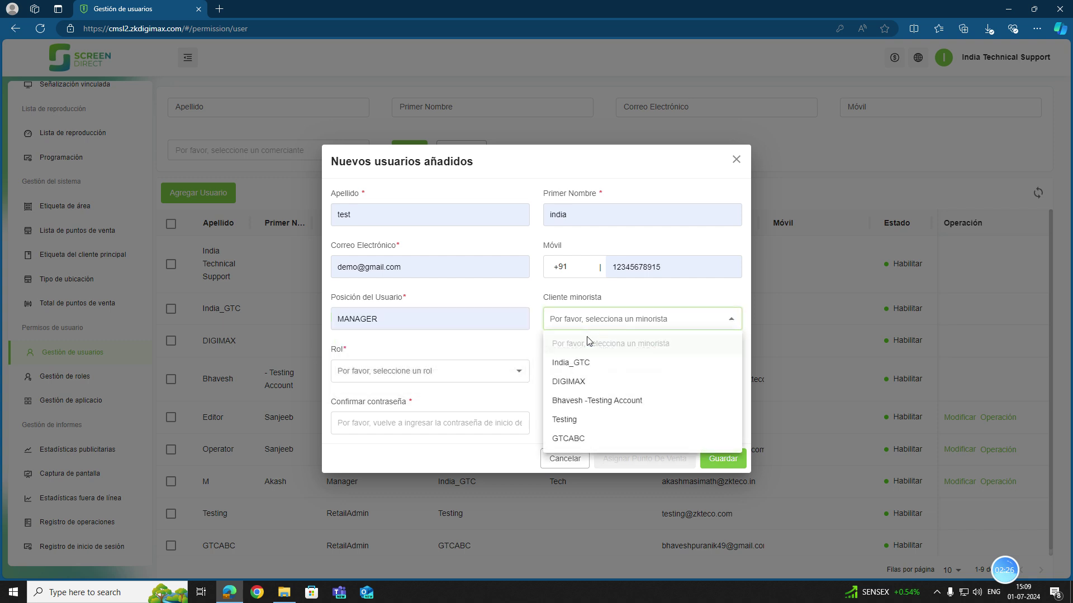
click(594, 400)
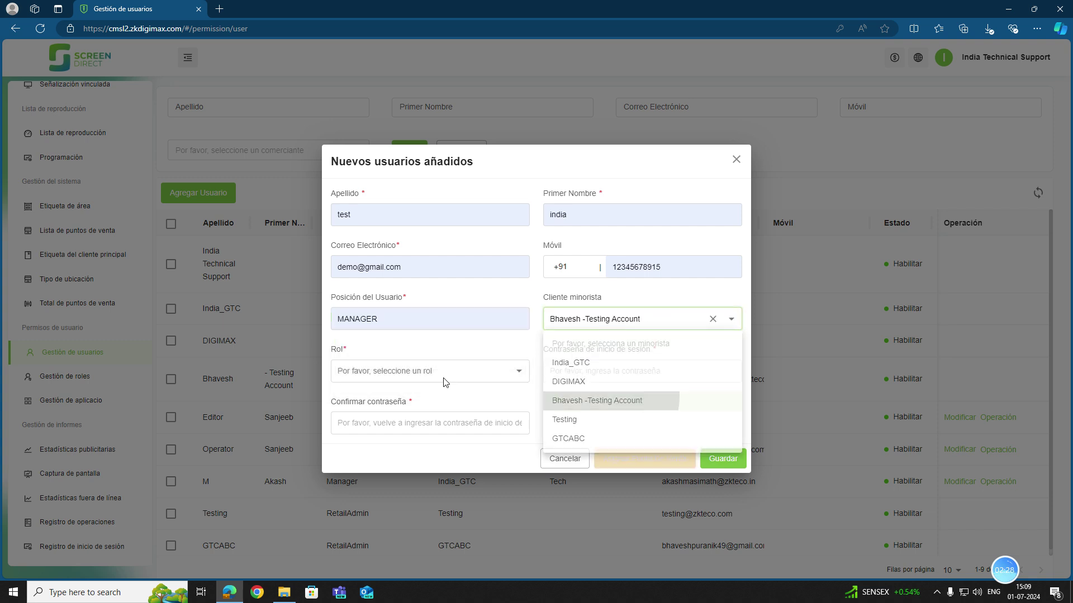
click(421, 371)
scroll(384, 479, down, 3)
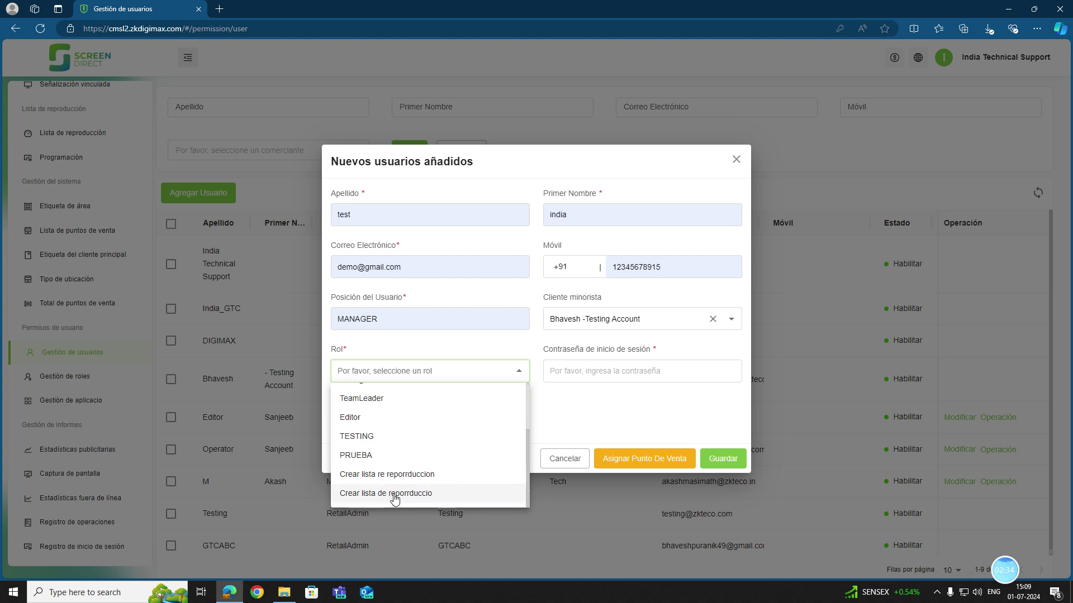
click(394, 494)
Enter the login password and its matching confirmation, revealing both to check them.
click(635, 370)
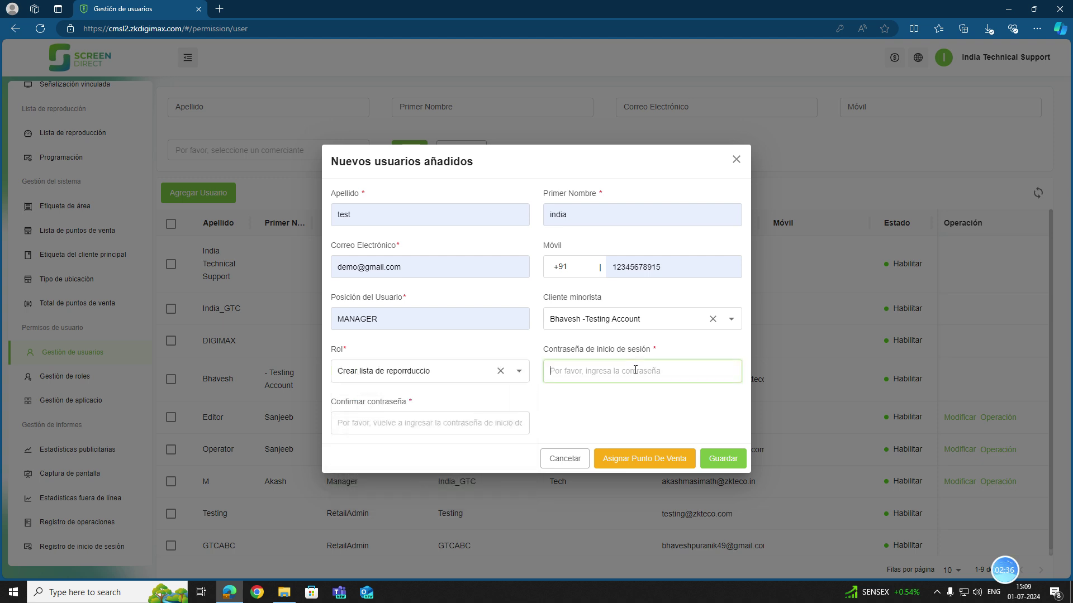
text(15)
click(727, 371)
click(395, 418)
text(ad)
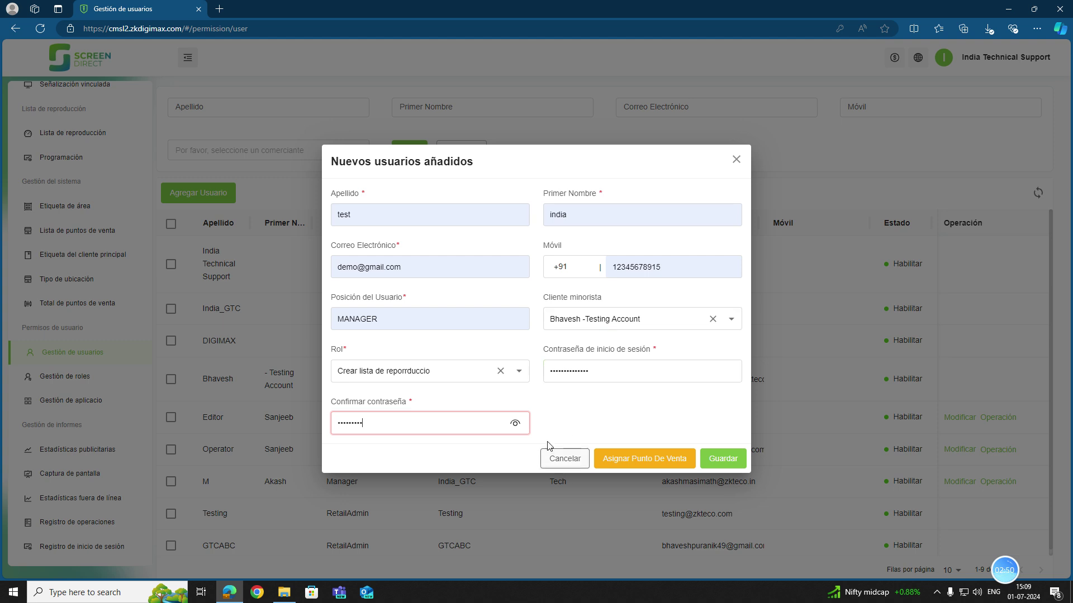
click(514, 425)
text(admin123456789)
click(539, 398)
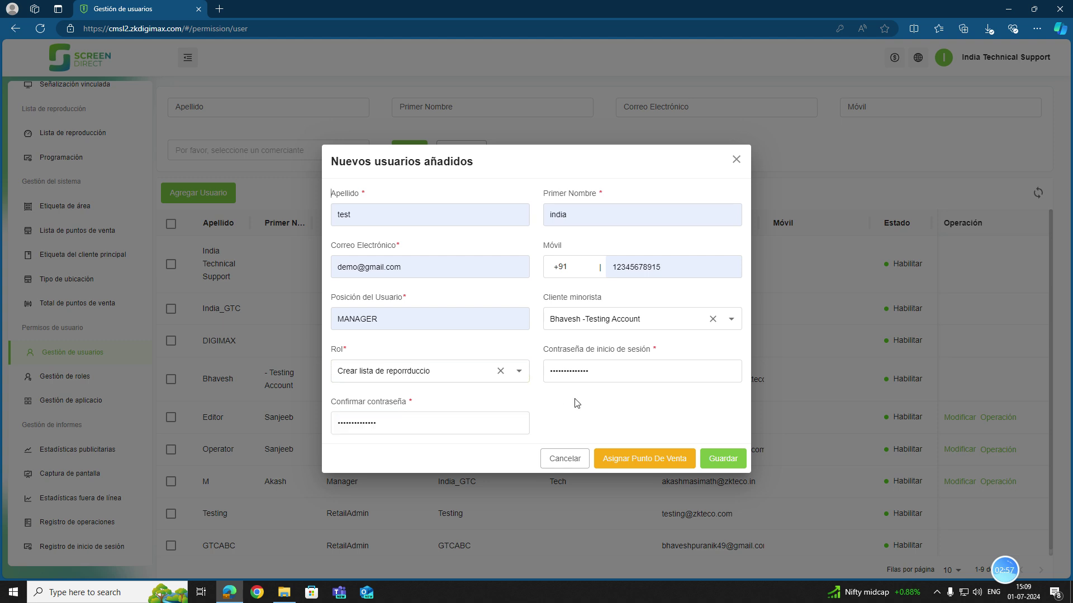
Assign the MAX_SUPERMERCADO point of sale and save the new user.
click(651, 460)
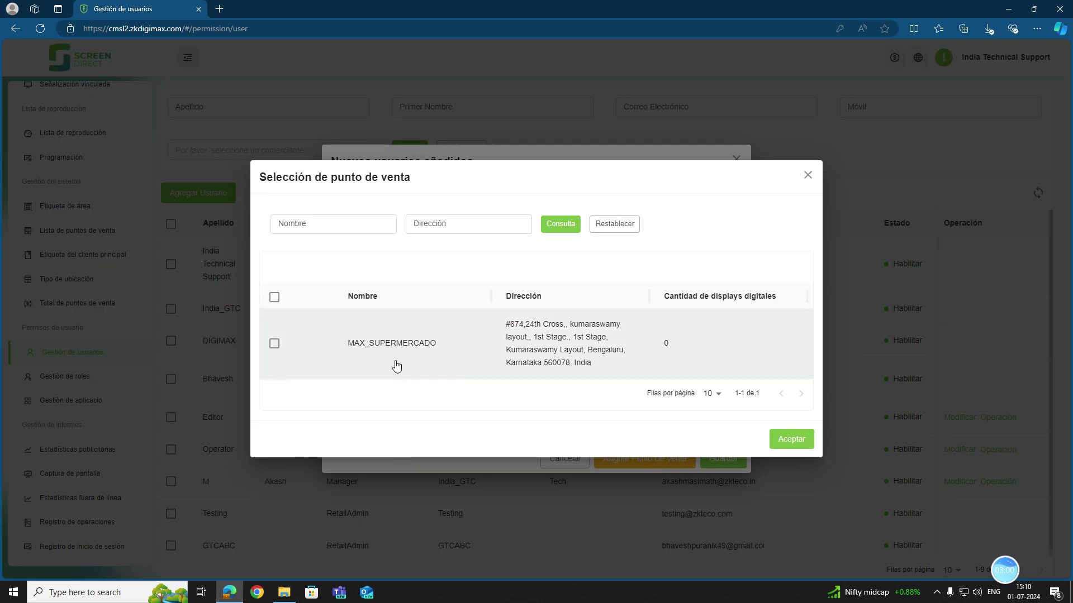
click(275, 348)
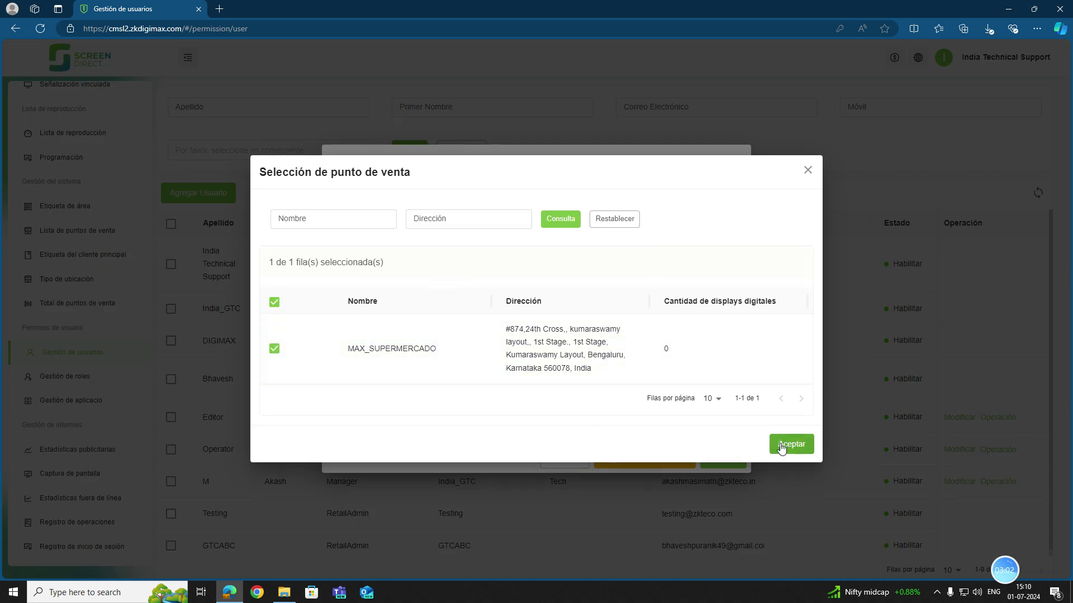
click(788, 444)
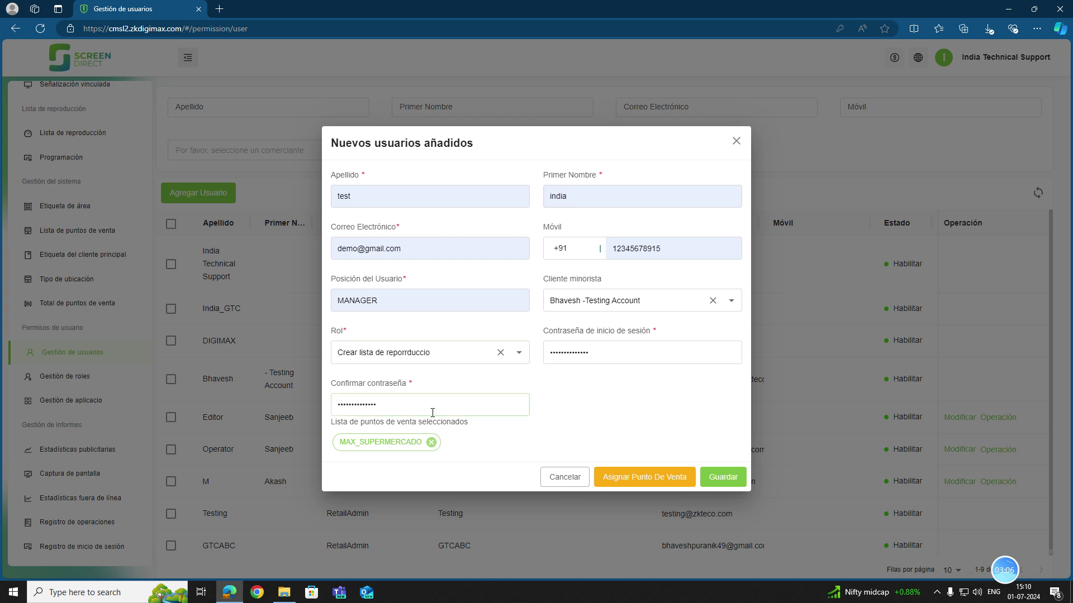
click(717, 478)
Save the user and set the user list to 100 rows per page, showing all 10 users.
click(719, 482)
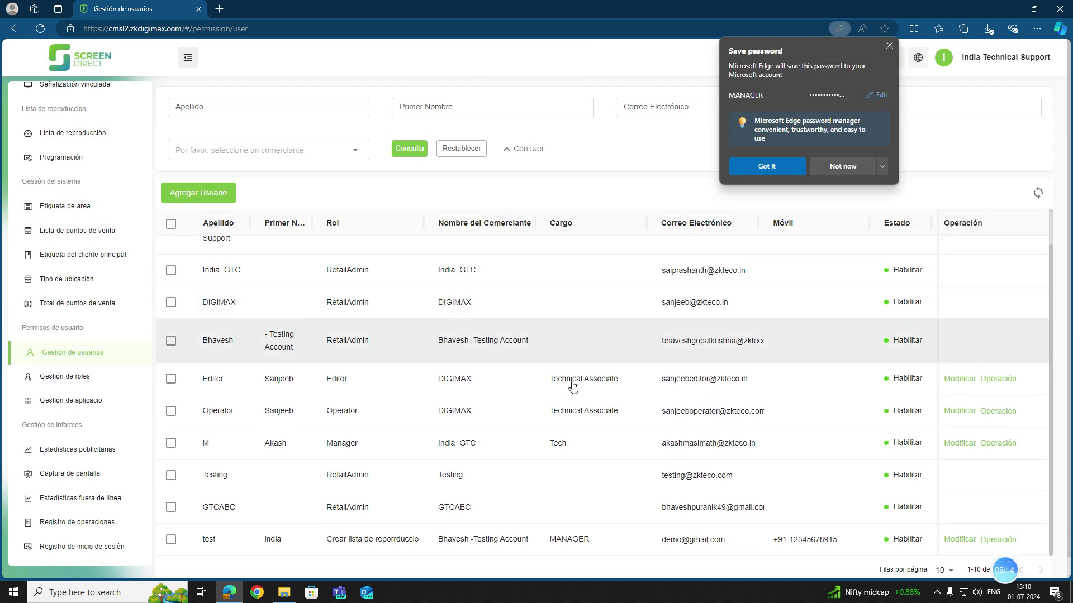
scroll(551, 355, down, 2)
click(955, 554)
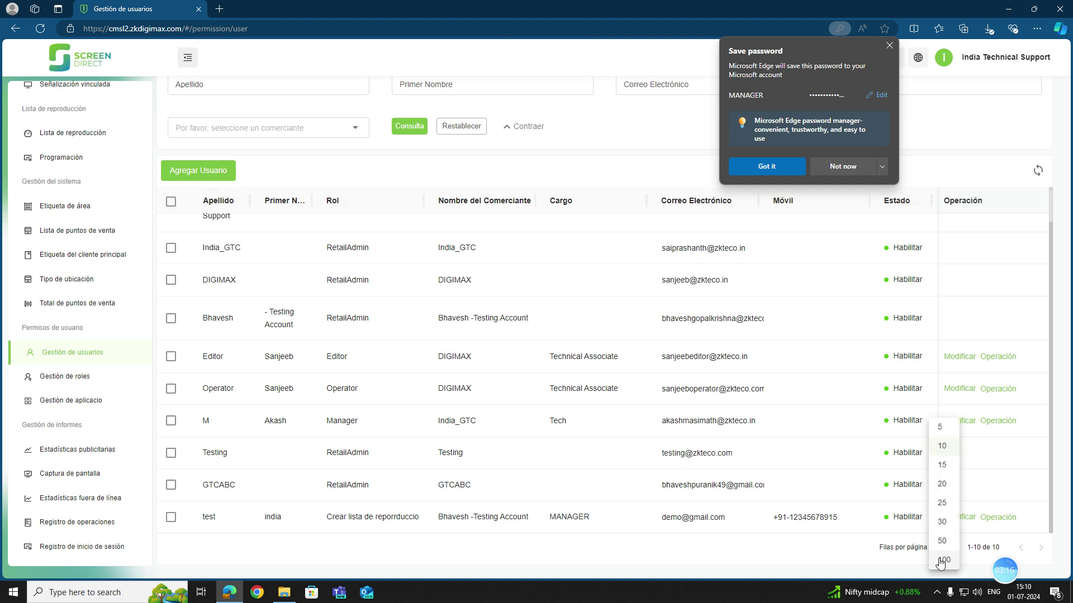
click(945, 565)
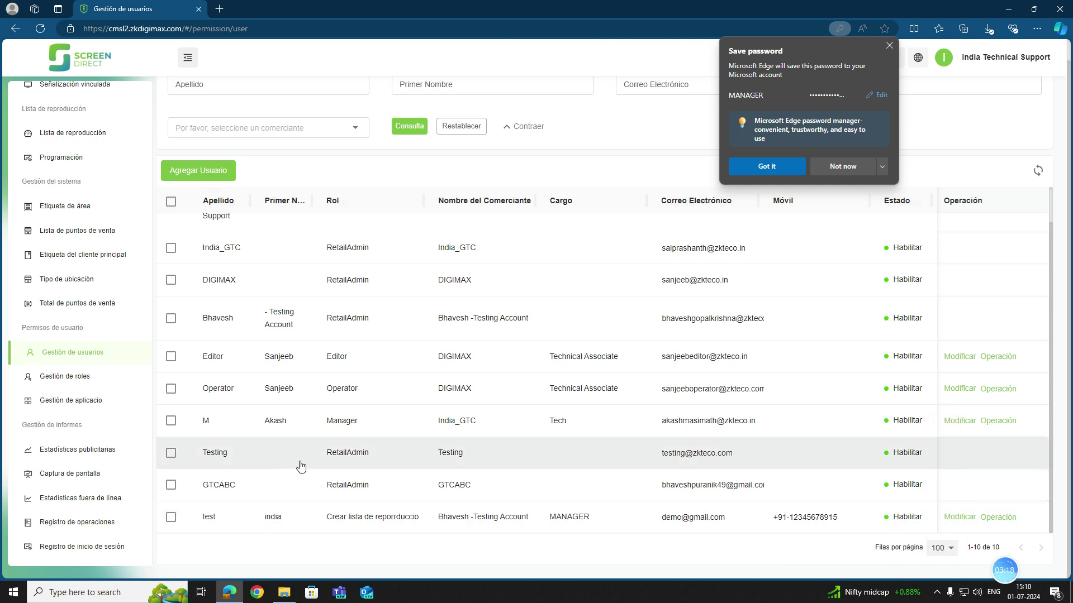
click(939, 549)
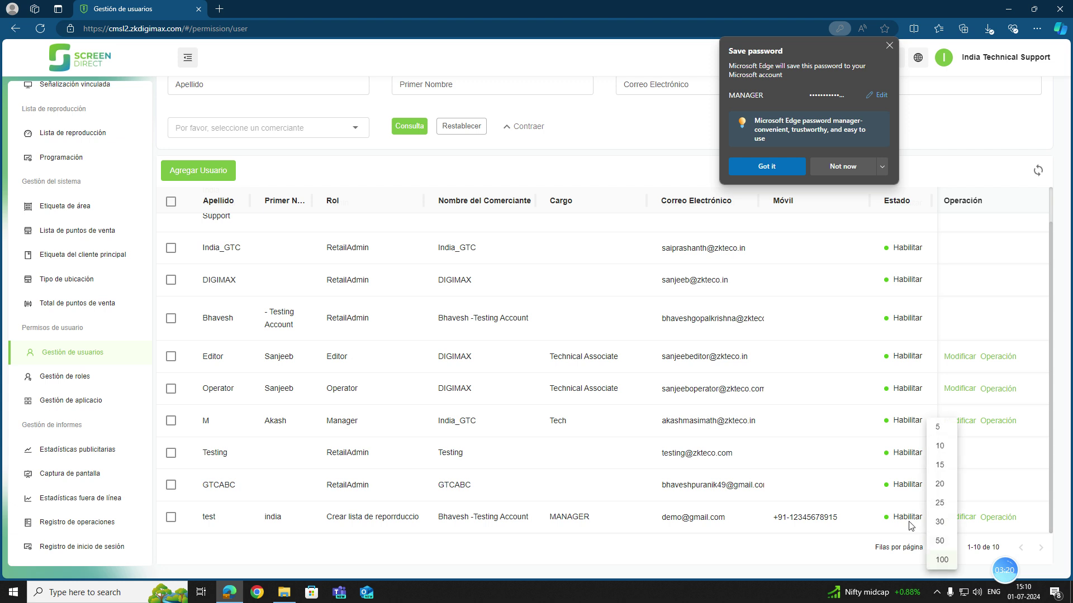
click(944, 563)
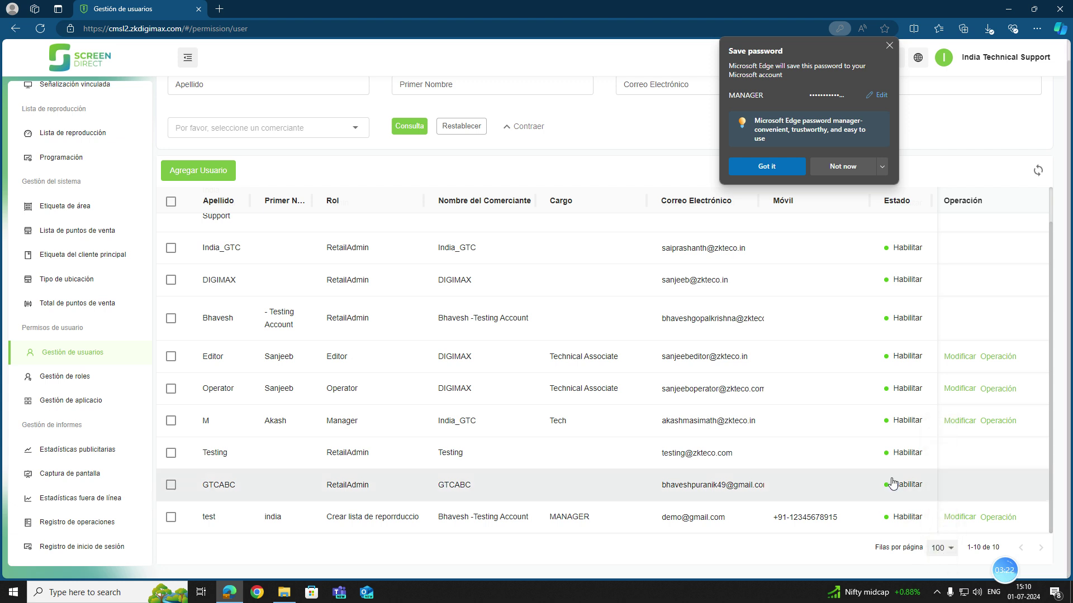
scroll(894, 483, up, 1)
scroll(891, 484, down, 1)
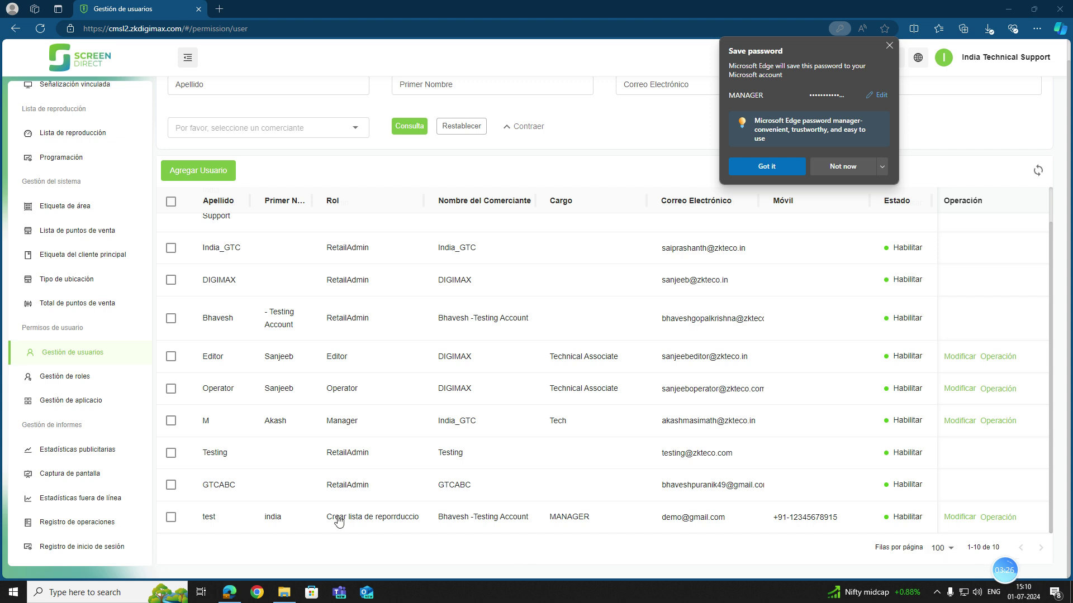
Change the test user's surname to GERENTE and save it.
click(968, 519)
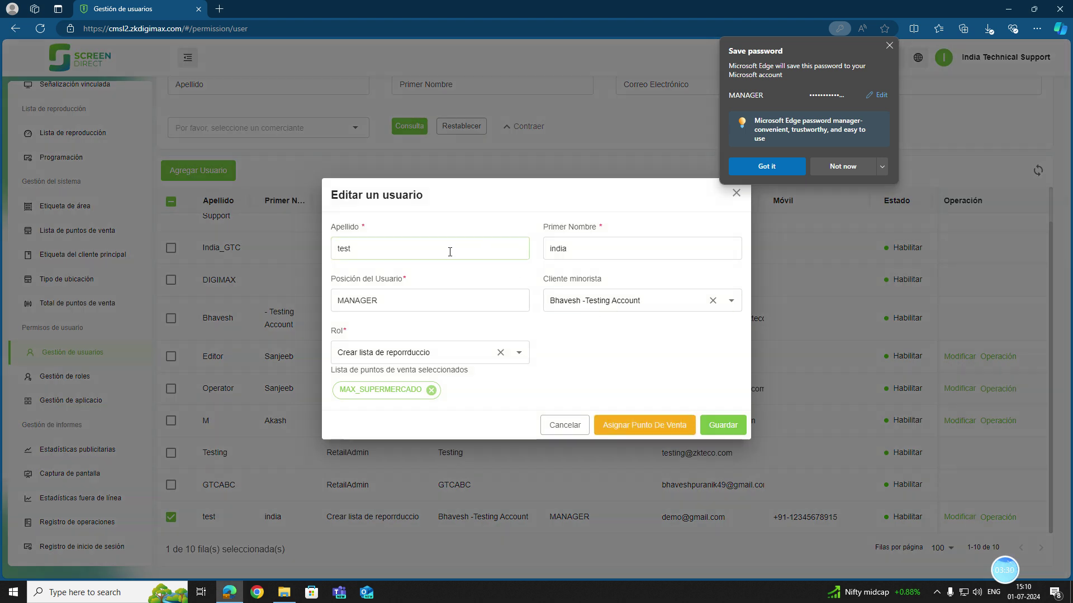
double_click(449, 251)
text(GERENTE)
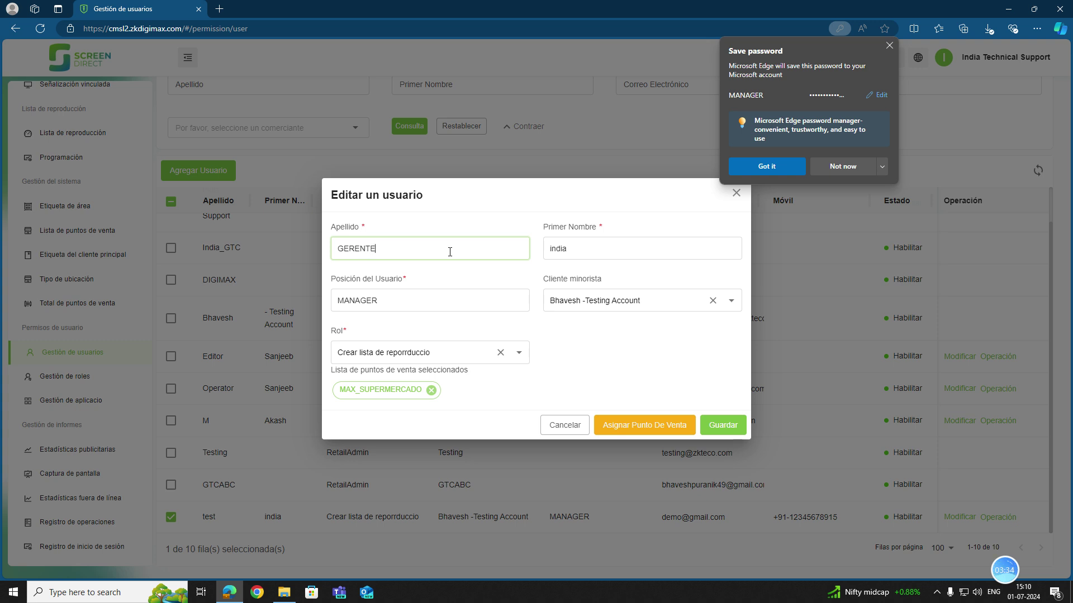
click(723, 425)
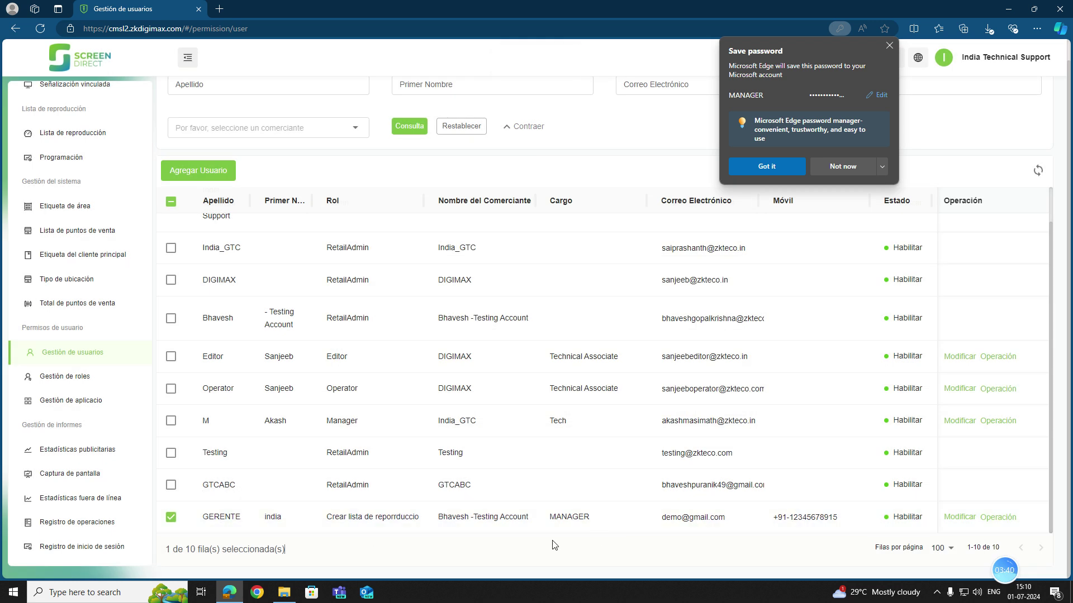
Reopen the GERENTE user's details to verify the change, then close them.
click(964, 518)
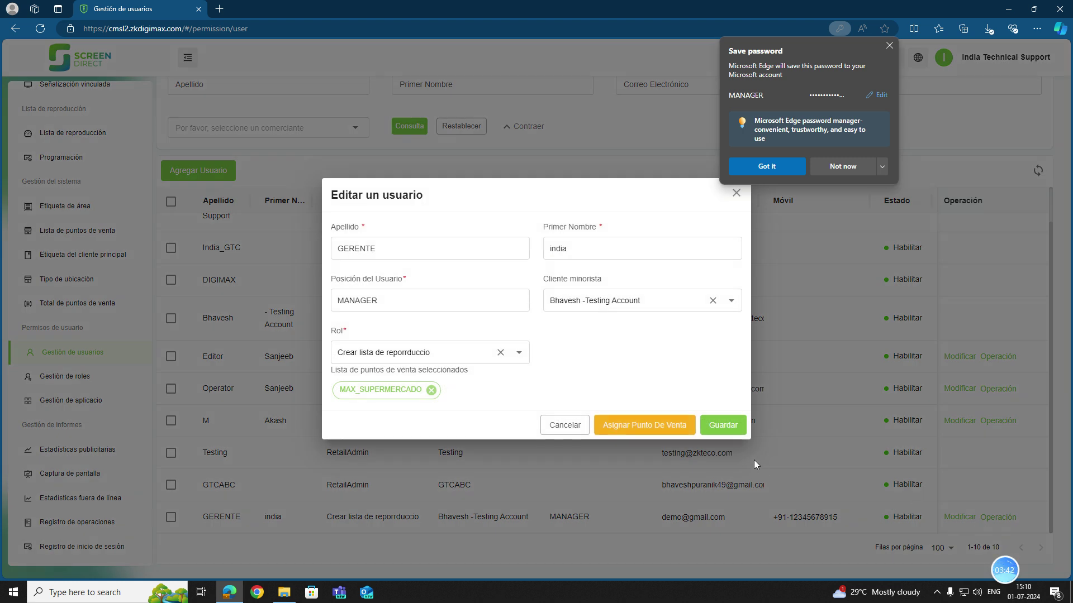
click(736, 192)
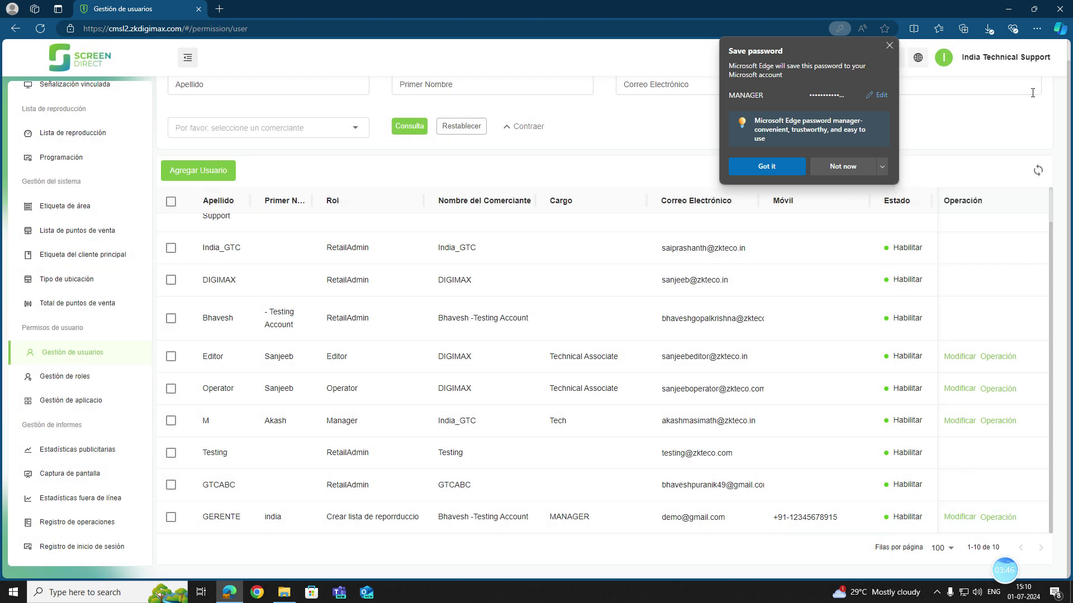
click(1000, 57)
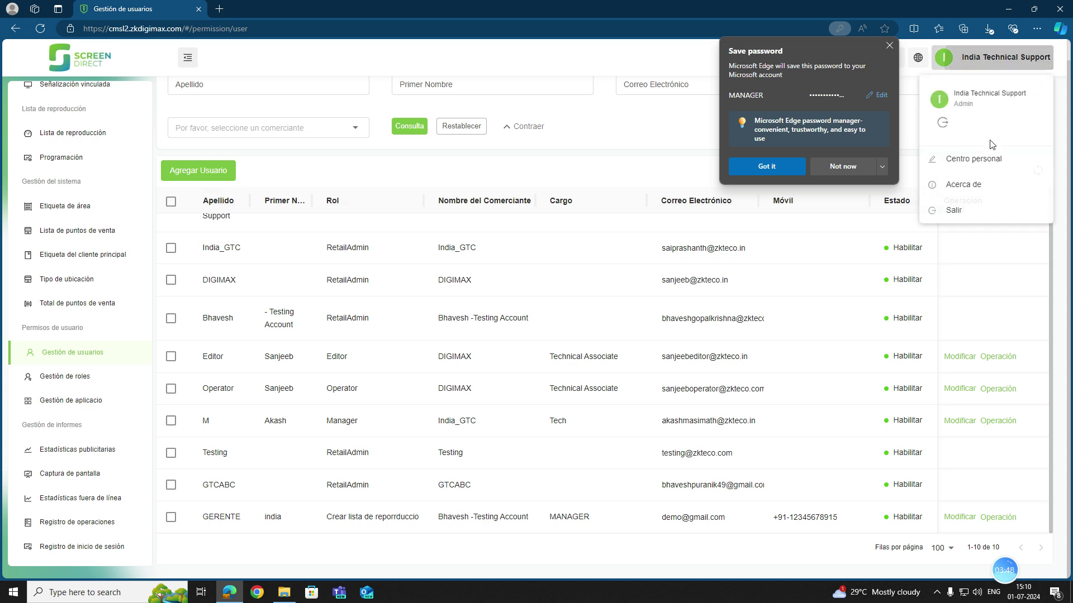
Sign out of the admin account and enter the GERENTE user's login e-mail.
click(977, 208)
click(860, 165)
click(858, 302)
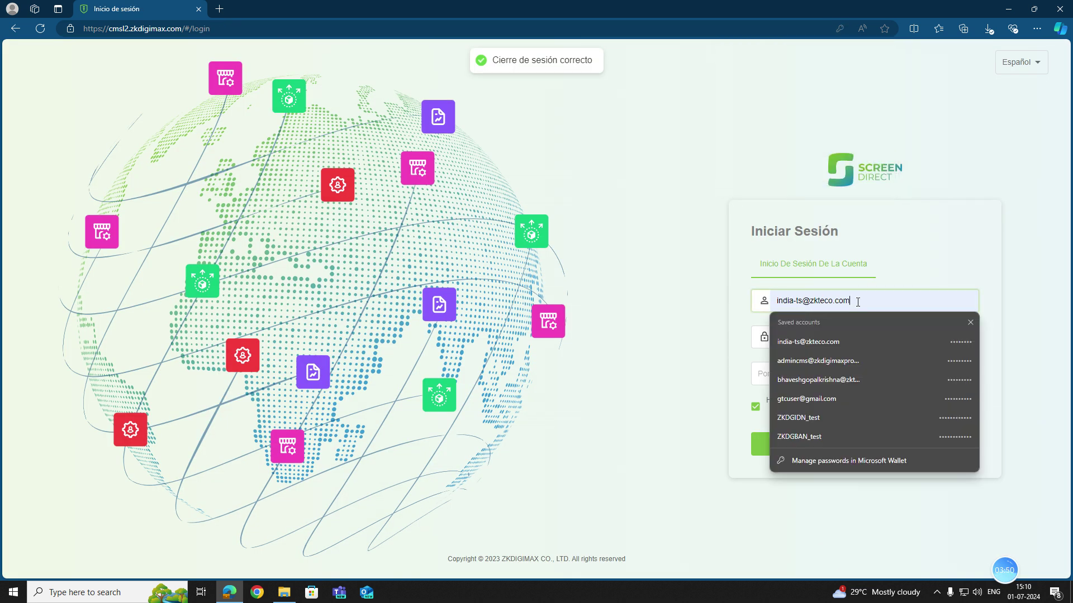
key(ctrl+a)
key(BackSpace)
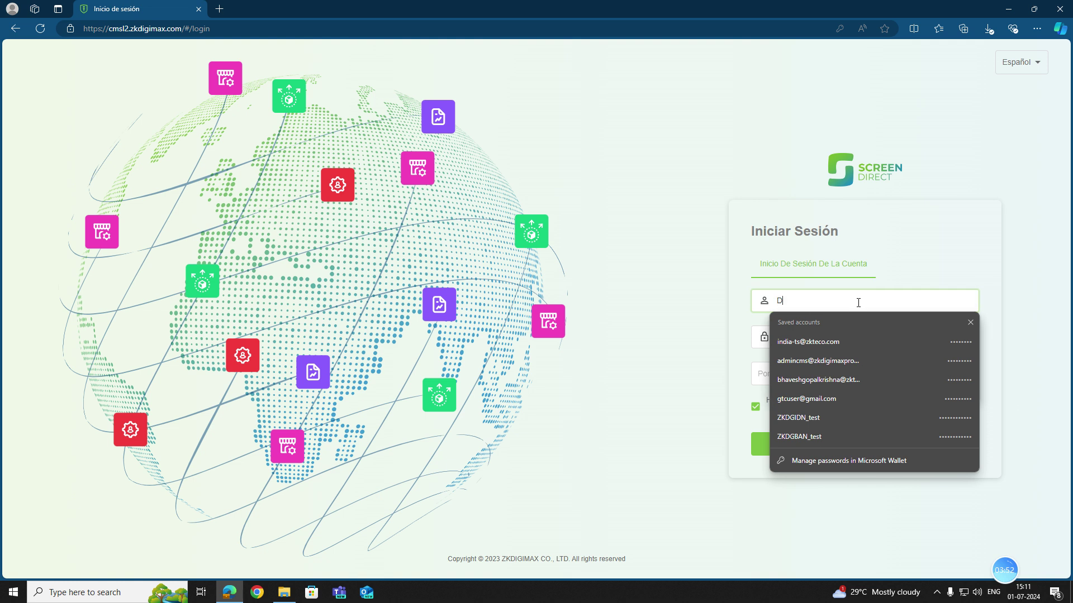
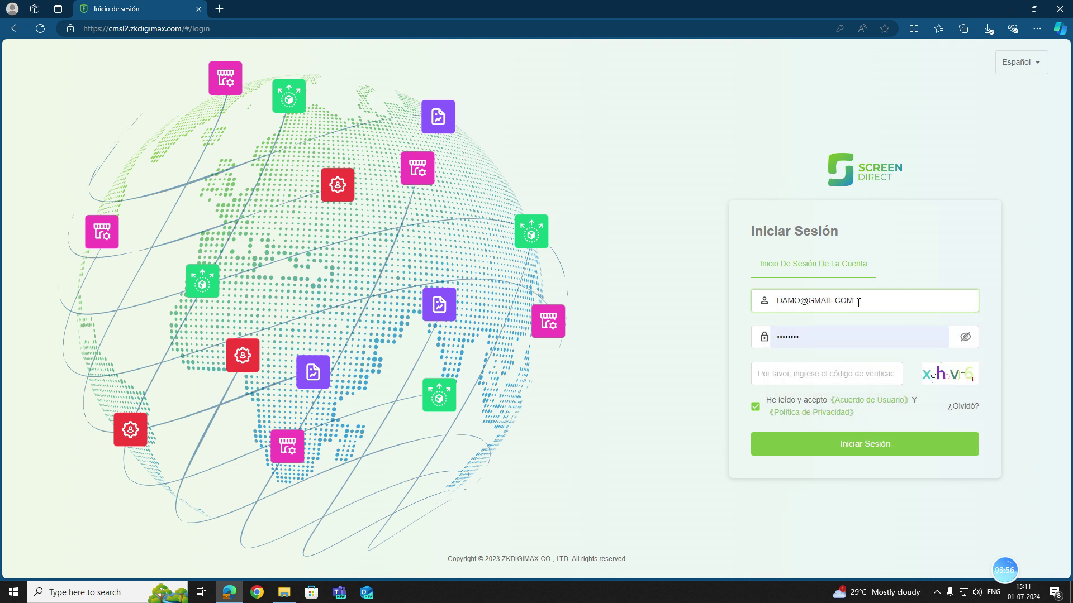
key(ctrl+shift+Left)
key(ctrl+shift+Left)
key(ctrl+shift+Left)
key(BackSpace)
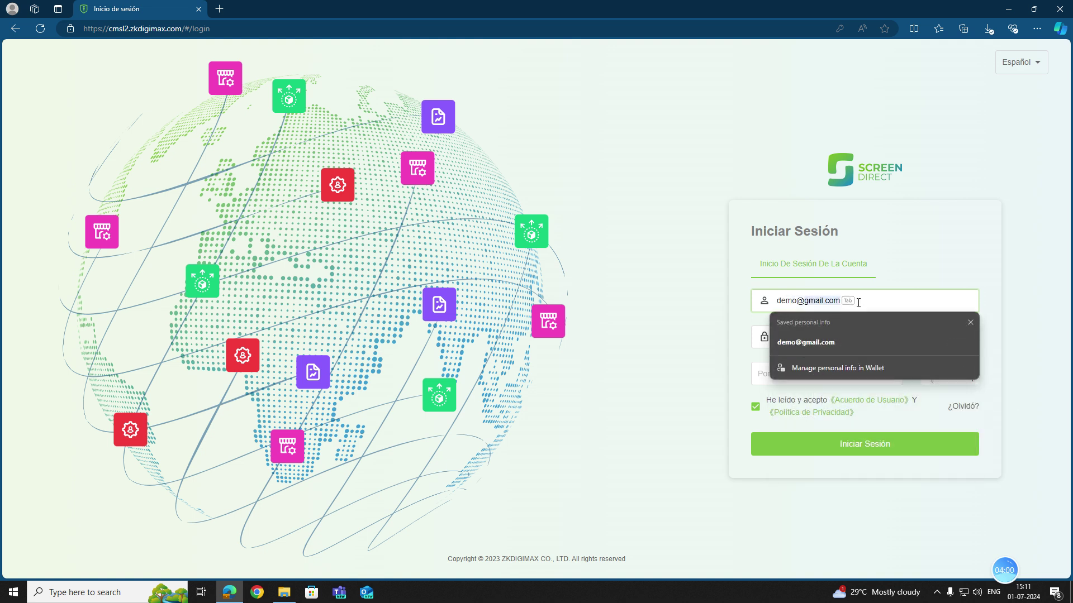
Enter the GERENTE user's password and verification code and sign in.
click(831, 342)
click(828, 339)
key(ctrl+a)
key(BackSpace)
text(1)
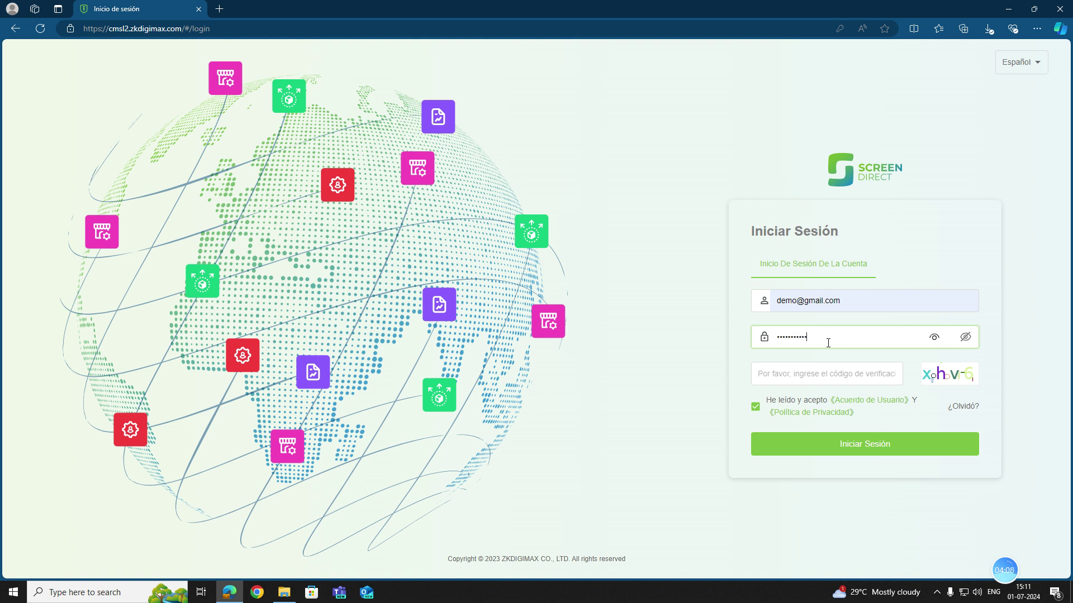
click(833, 364)
text(xhv6)
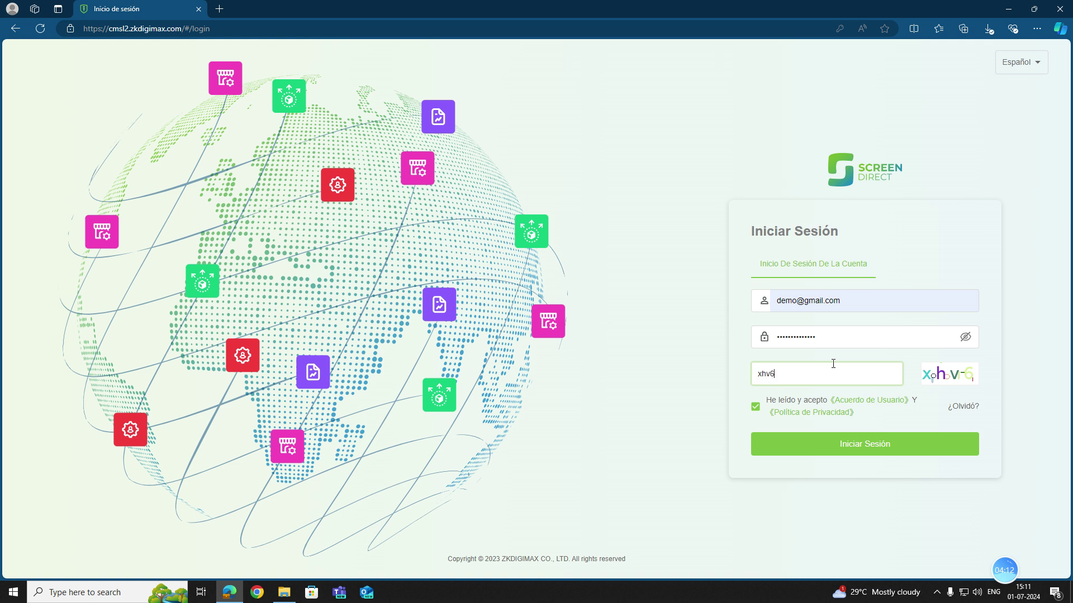
click(836, 435)
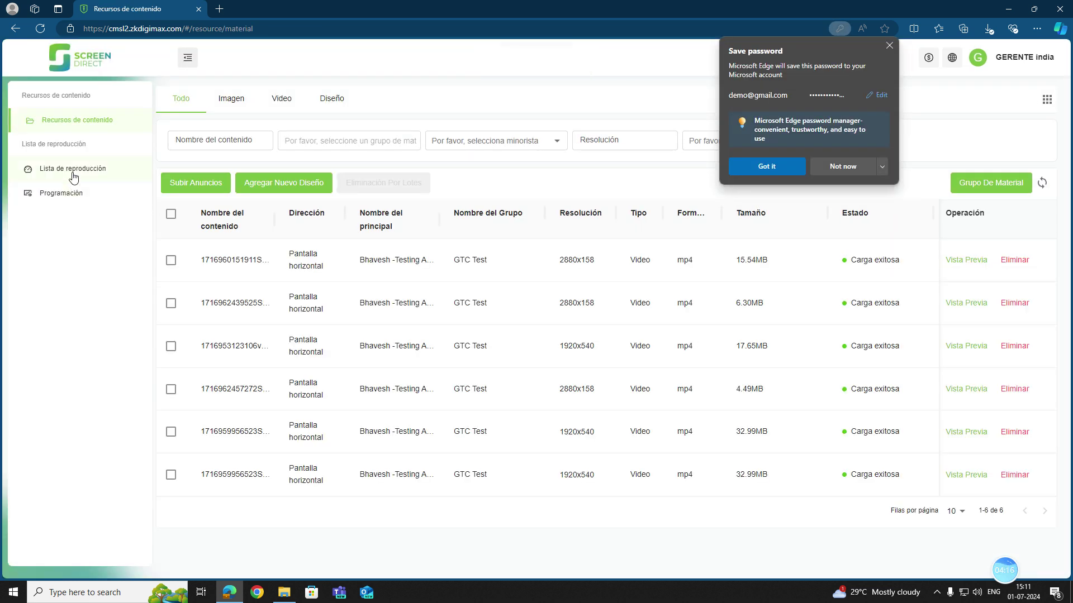
Browse the Lista de reproducción, Recursos de contenido and empty Programación pages, declining the browser's password save.
click(70, 170)
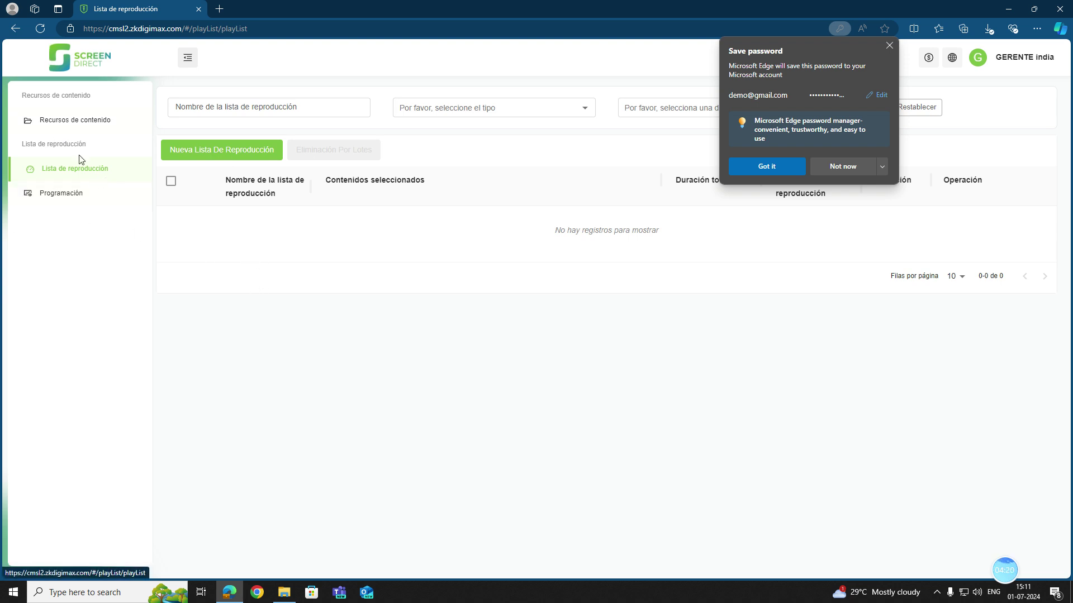
click(69, 123)
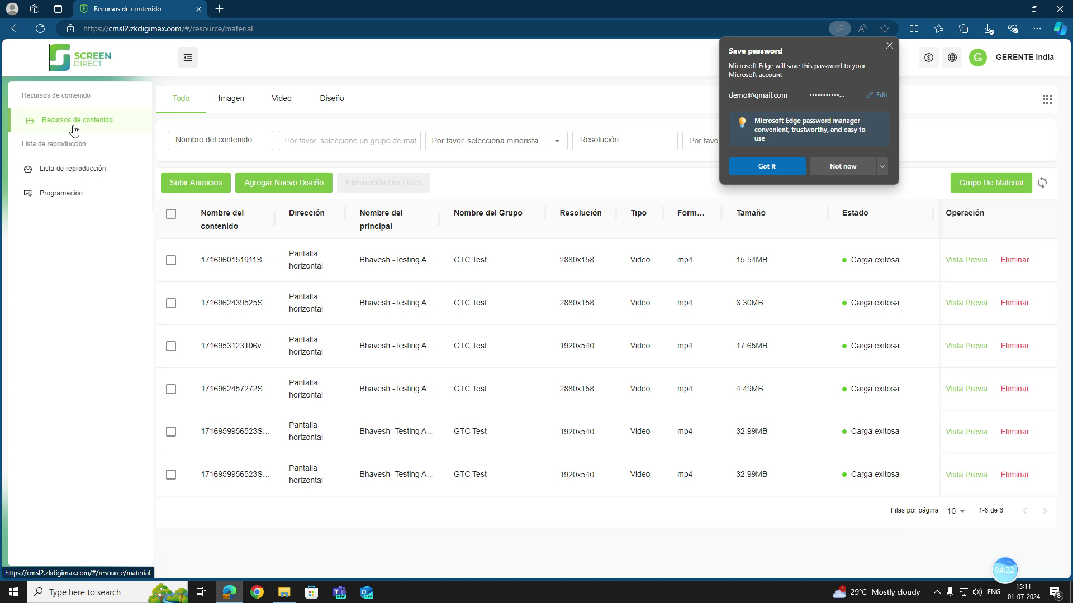
click(77, 171)
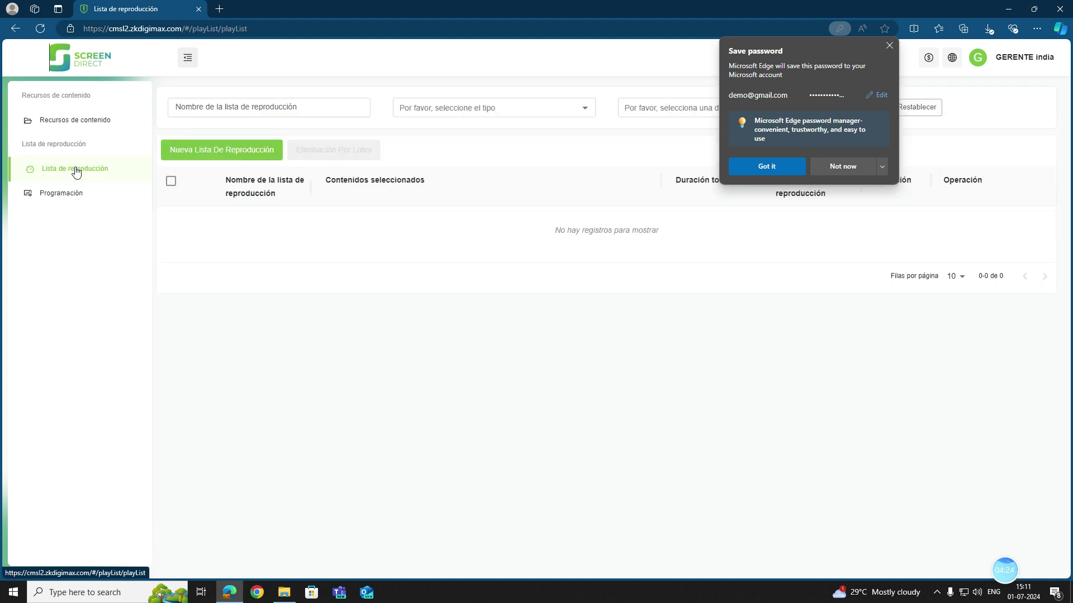
click(72, 193)
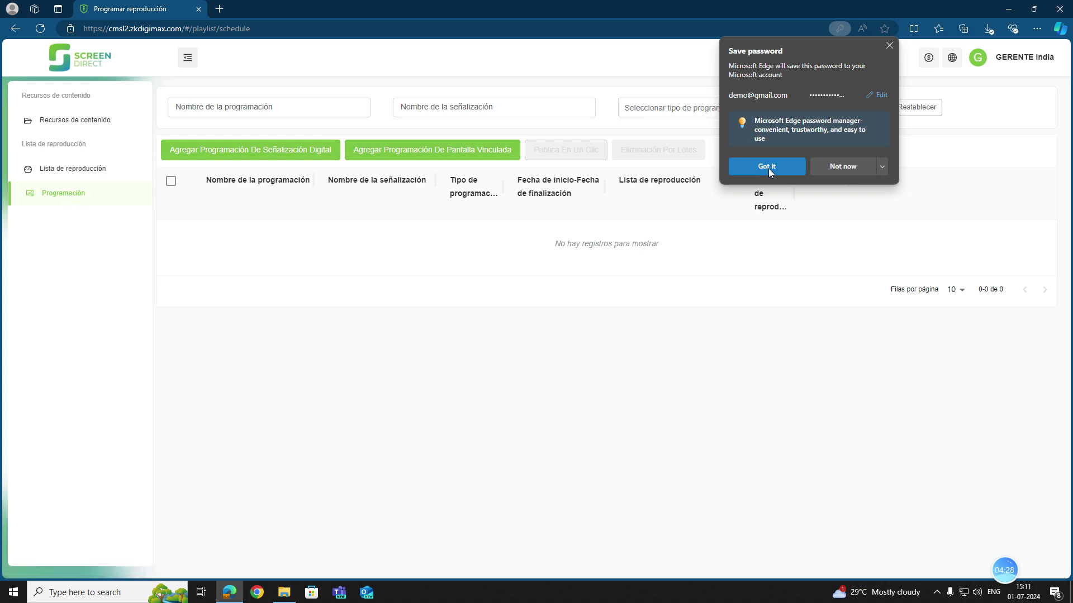
click(811, 166)
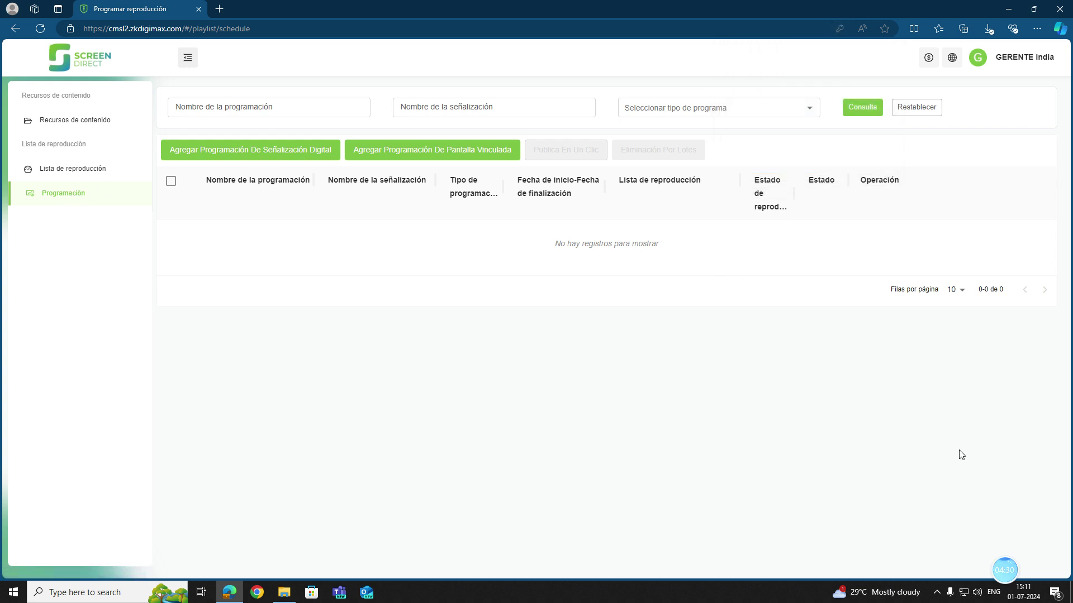